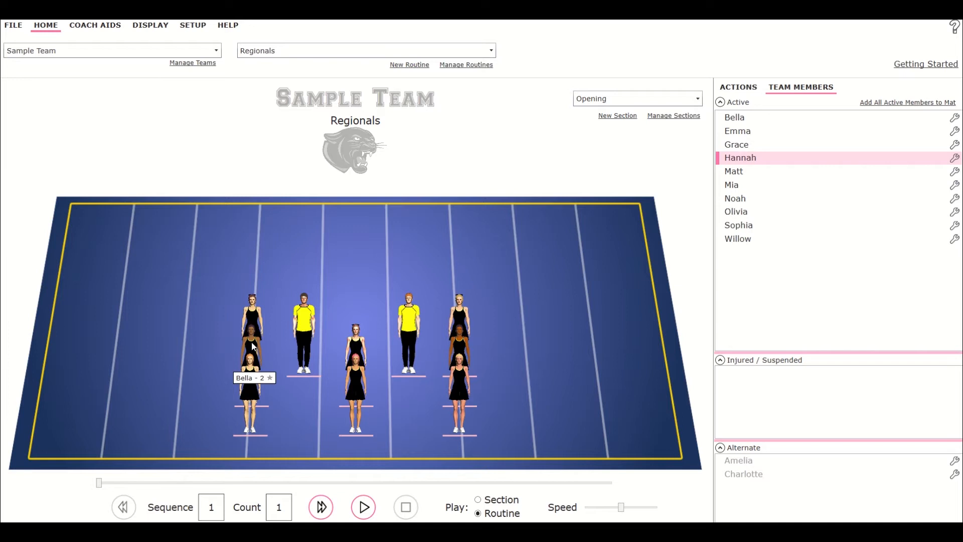
Select each cheerleader in the stacked formation to inspect who stands in each column.
left_click(254, 346)
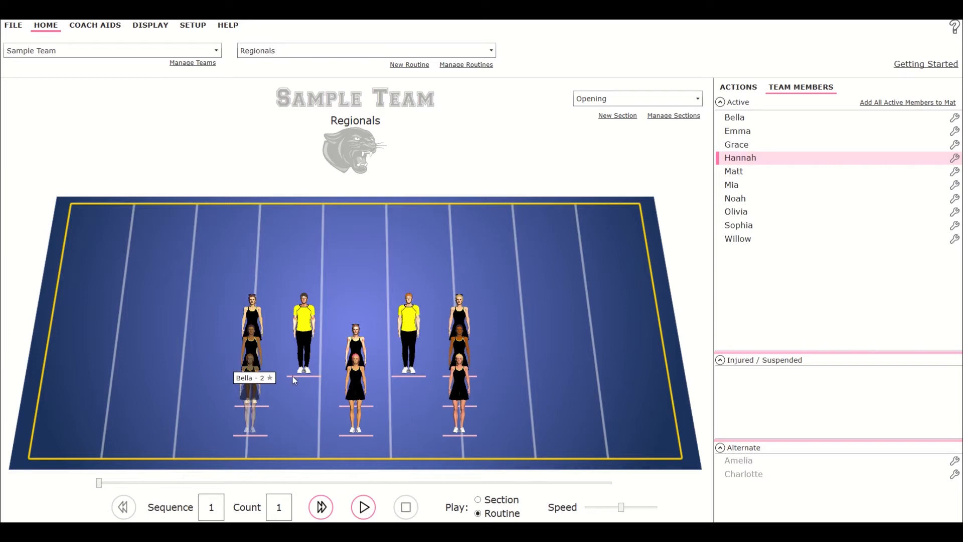
left_click(250, 384)
left_click(247, 335)
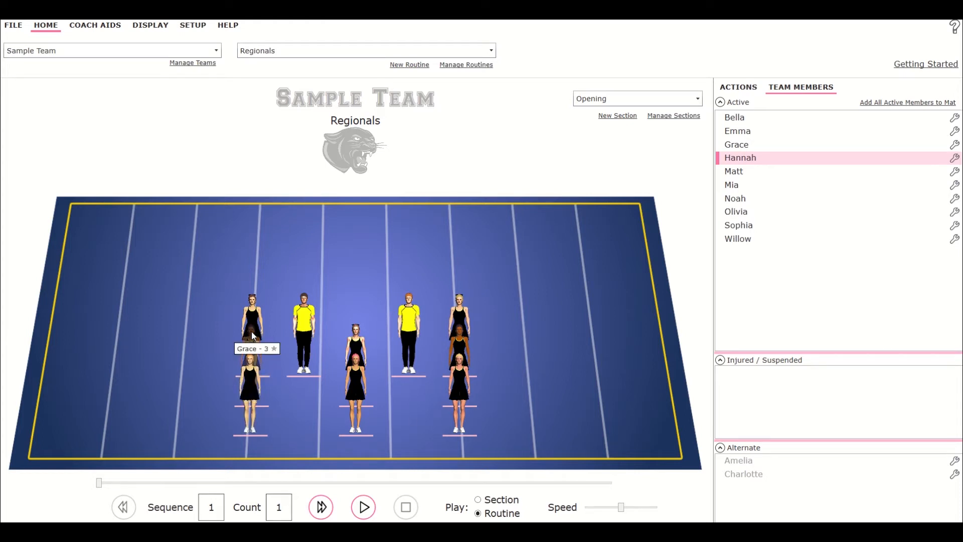
left_click(460, 336)
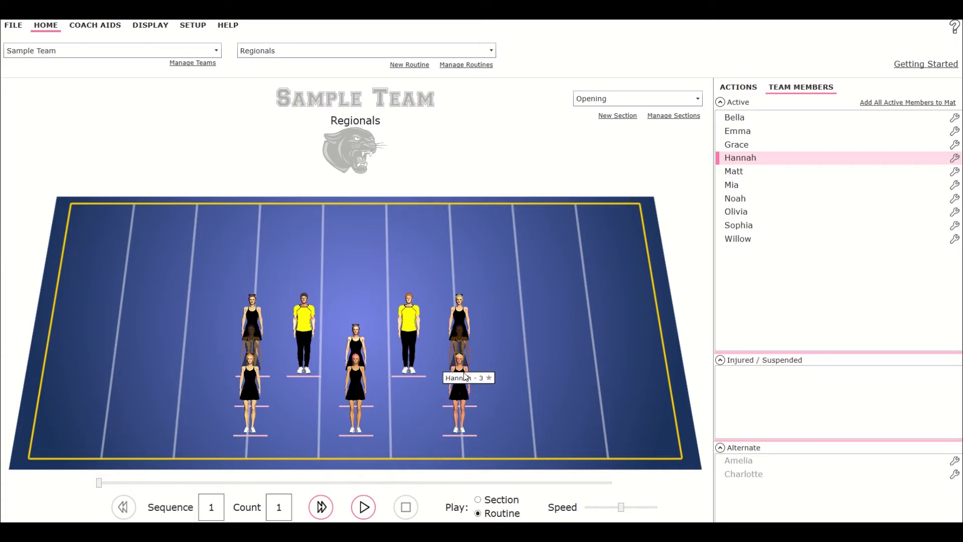
left_click(461, 308)
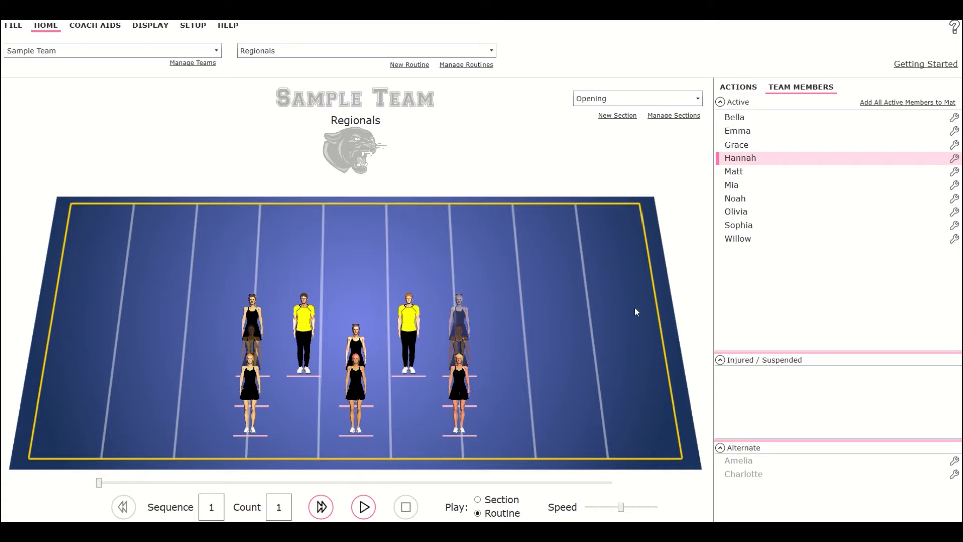
left_click(614, 317)
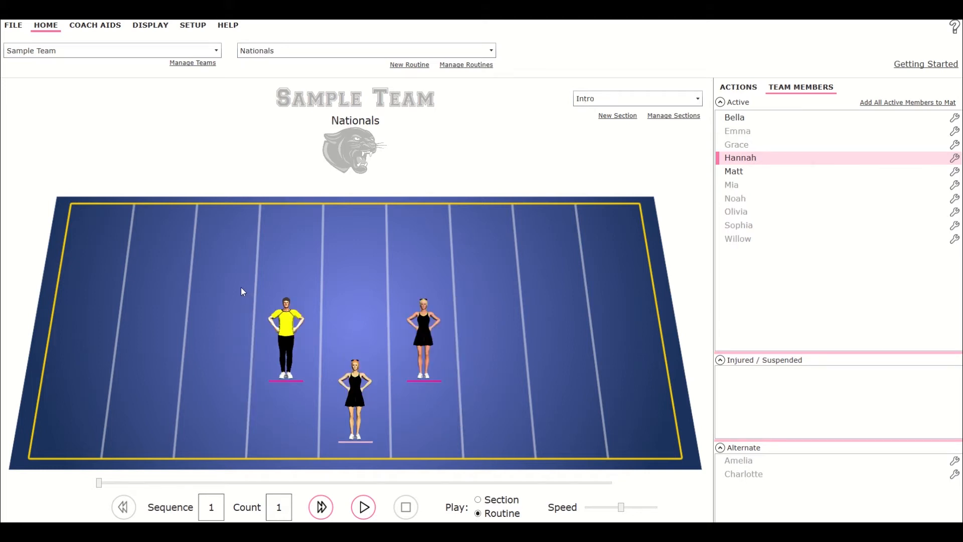
Open the cheerleader setup window to review the team roster, then close it.
left_click_drag(240, 310, 508, 431)
left_click(479, 344)
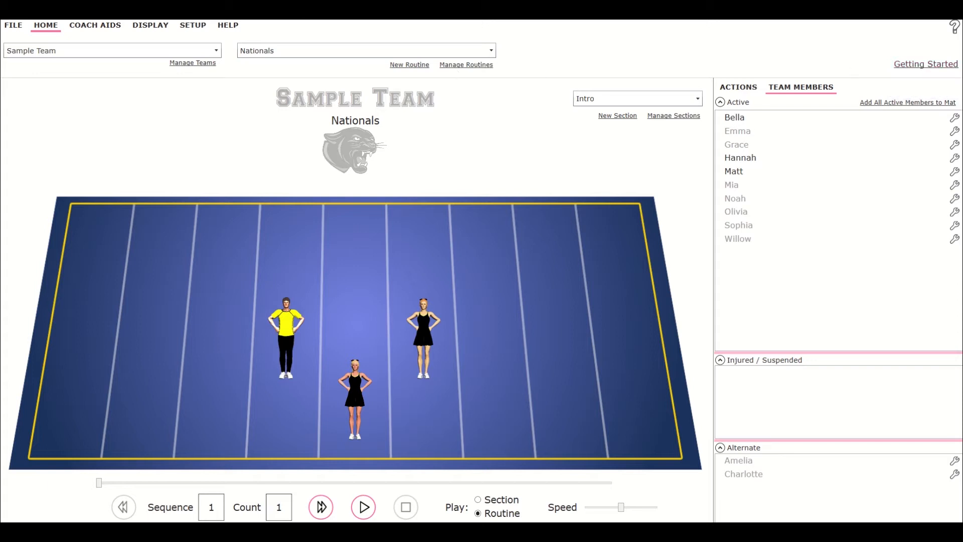
left_click(185, 29)
left_click(119, 55)
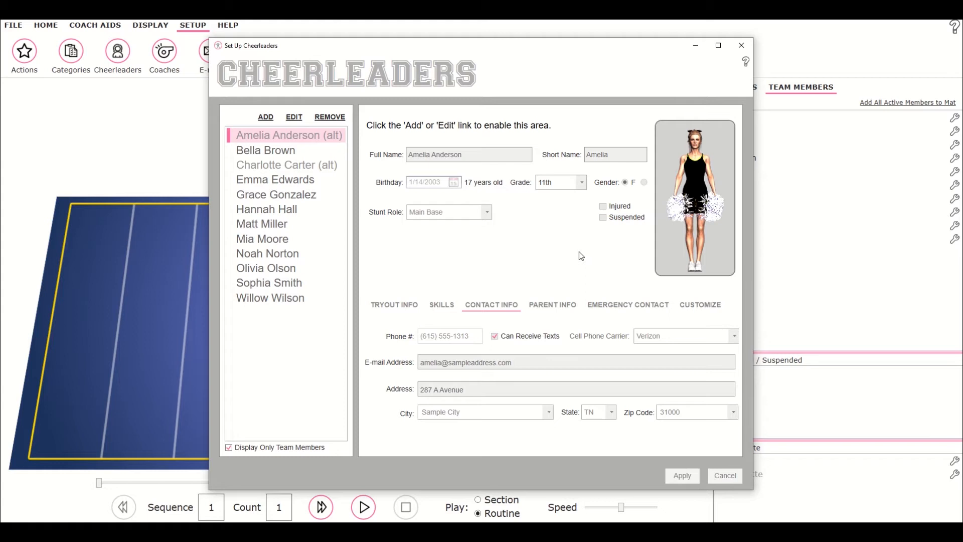
left_click(742, 45)
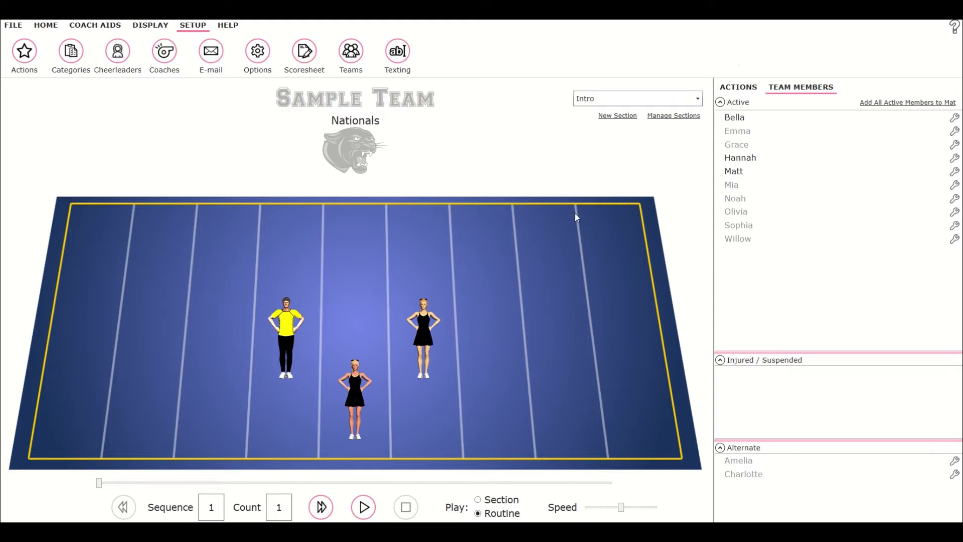
Open the front-right cheerleader's info from the mat and close it without making edits.
right_click(428, 333)
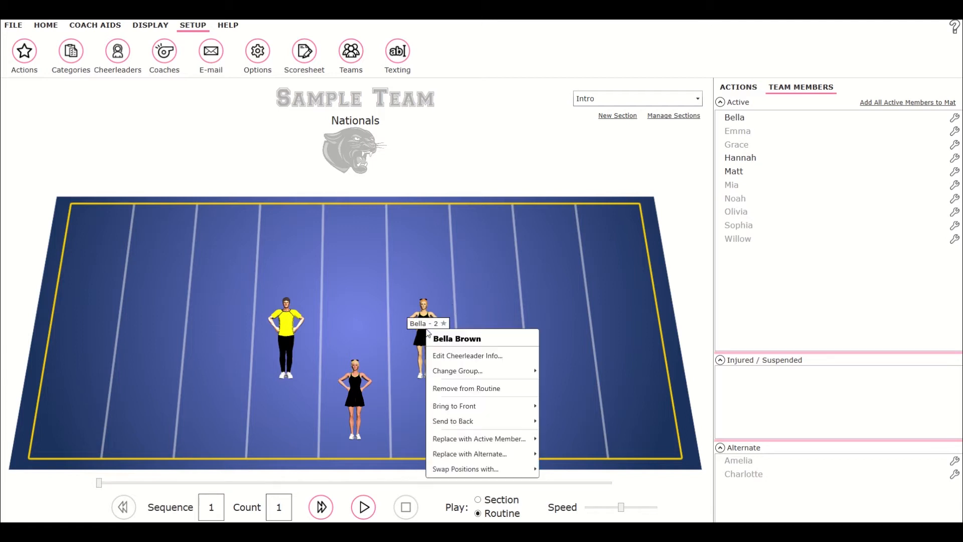
left_click(454, 357)
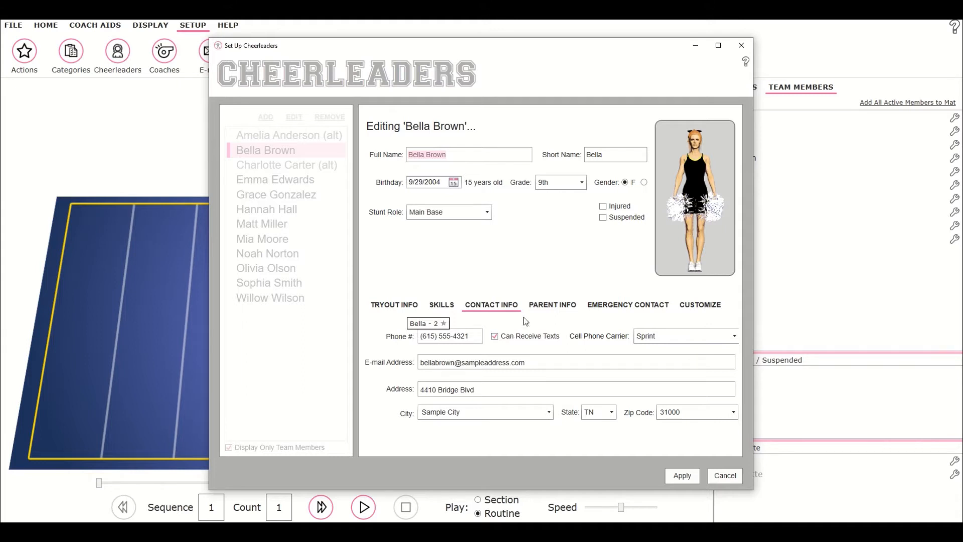
left_click(742, 46)
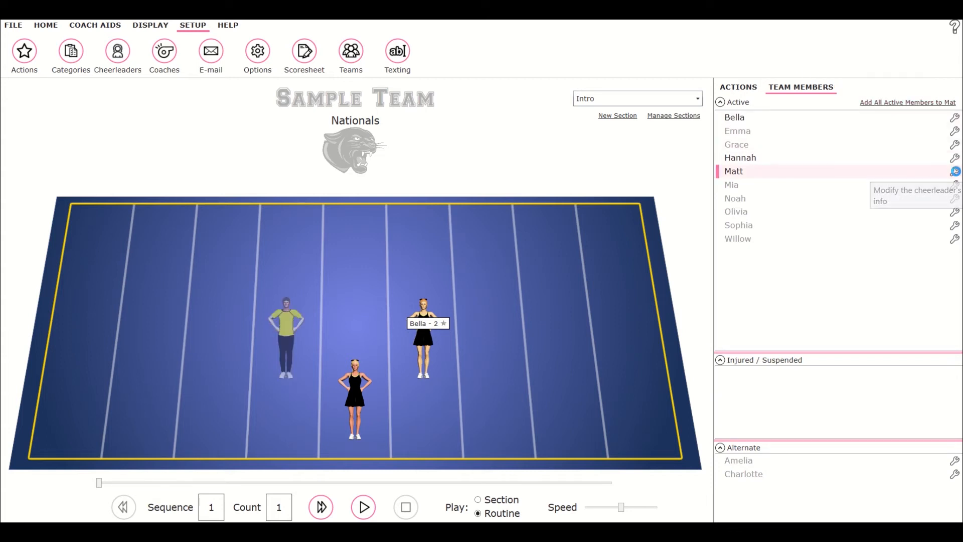
Mark the male cheerleader in yellow as injured in his cheerleader info and apply the change.
left_click(955, 172)
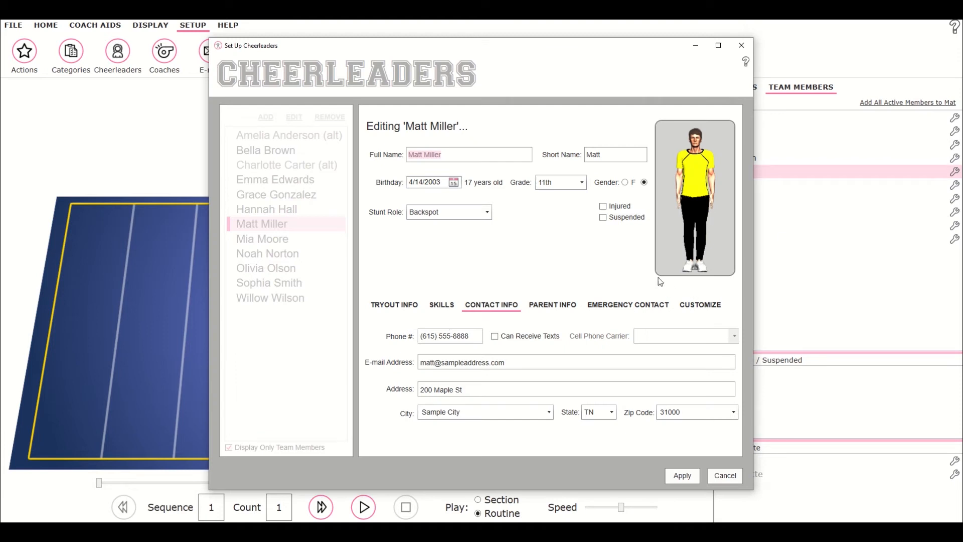
left_click(604, 208)
left_click(682, 479)
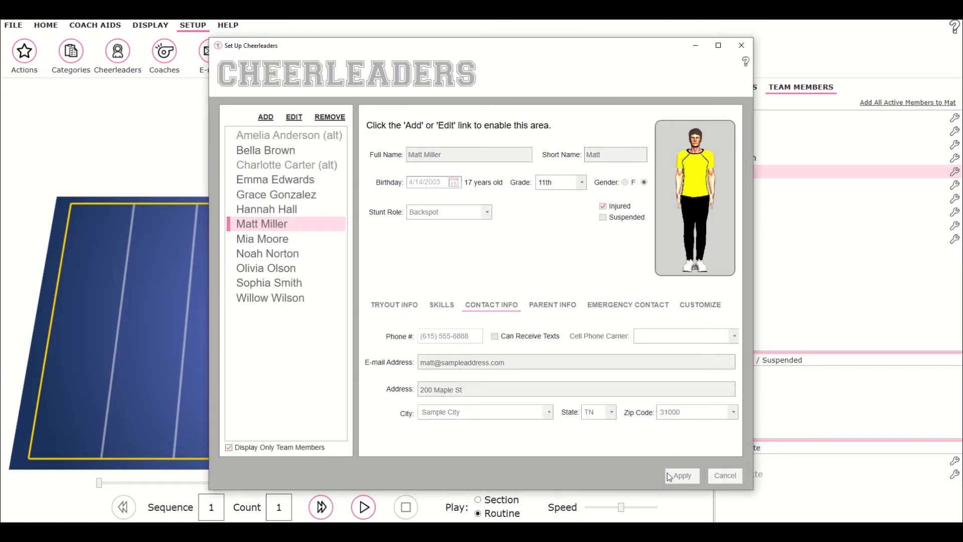
left_click(743, 47)
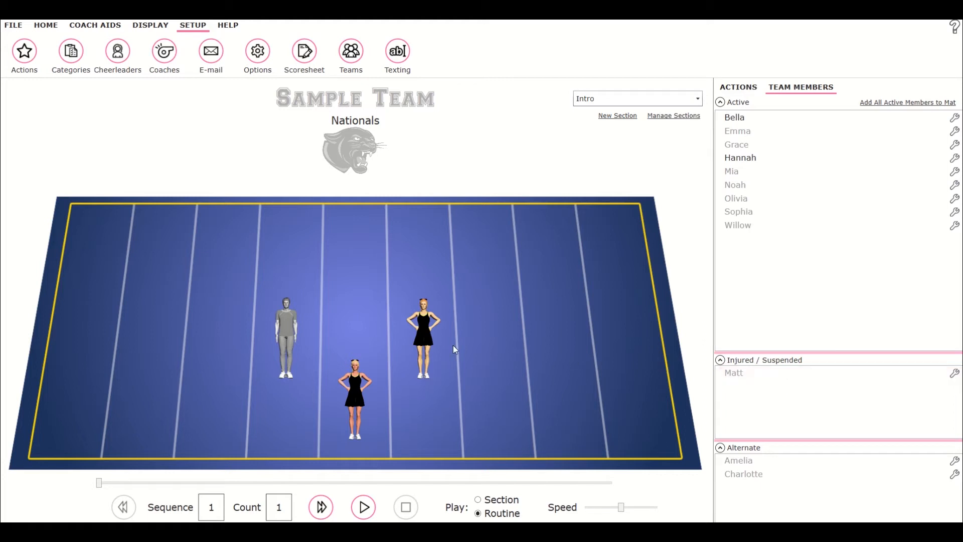
Replace the empty spot on the mat with the first alternate.
right_click(290, 326)
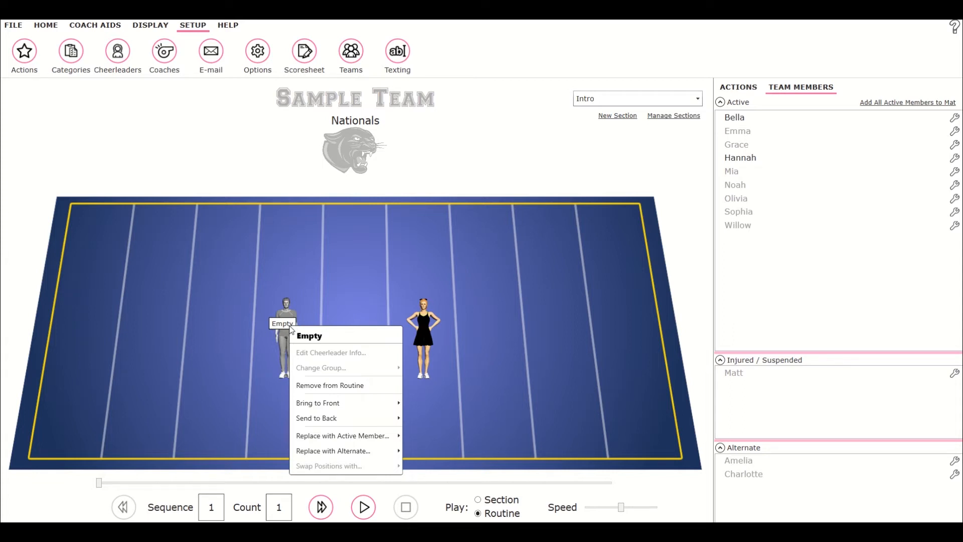
mouse_move(353, 447)
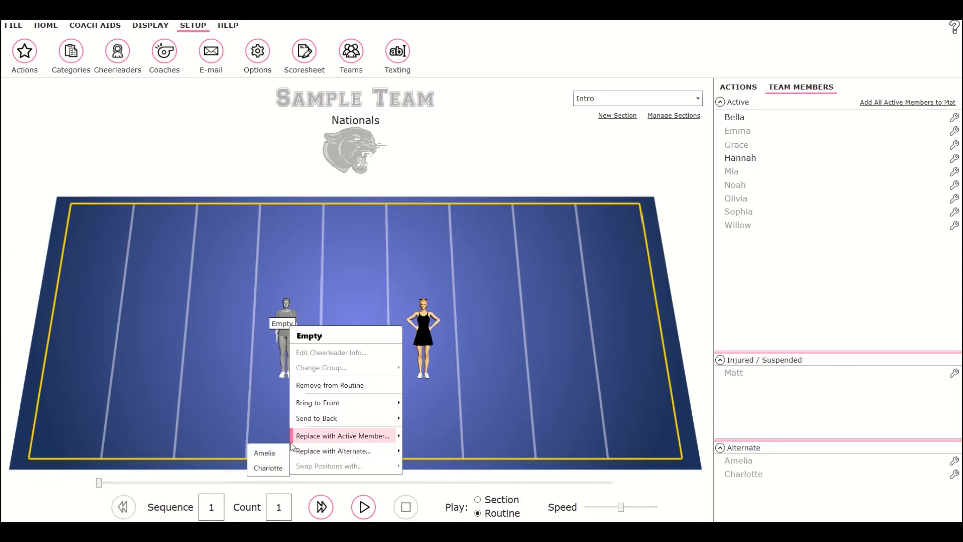
left_click(258, 454)
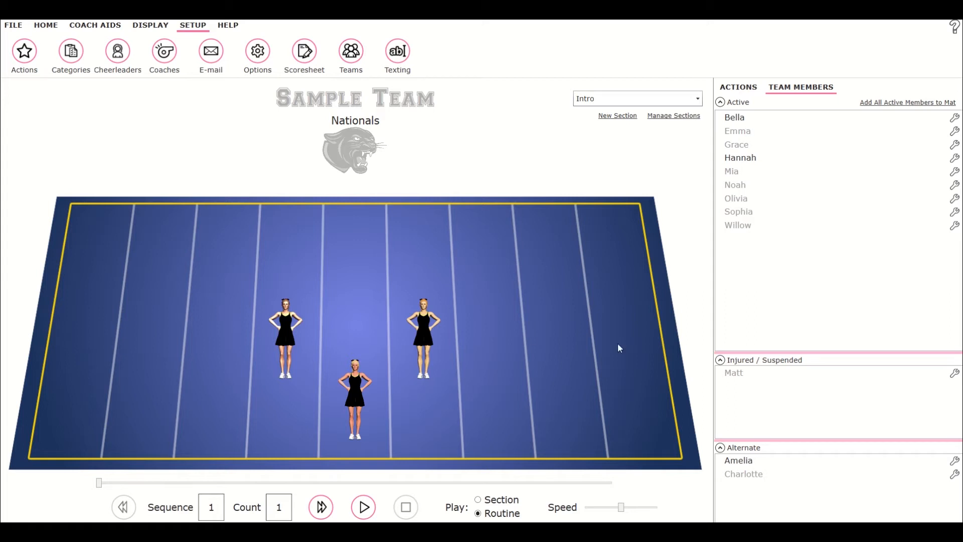
Clear the injured status of the male cheerleader in yellow and apply the change.
left_click(954, 373)
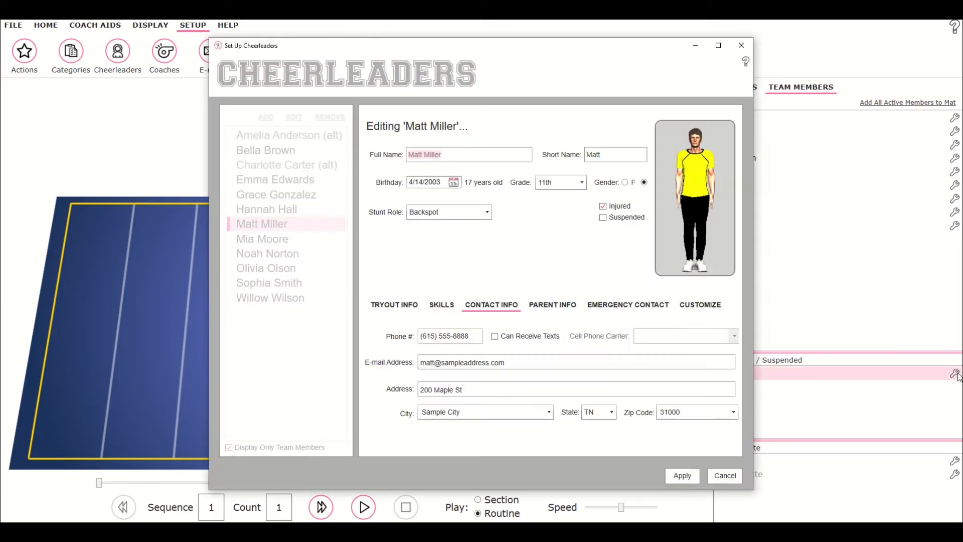
left_click(603, 207)
left_click(683, 477)
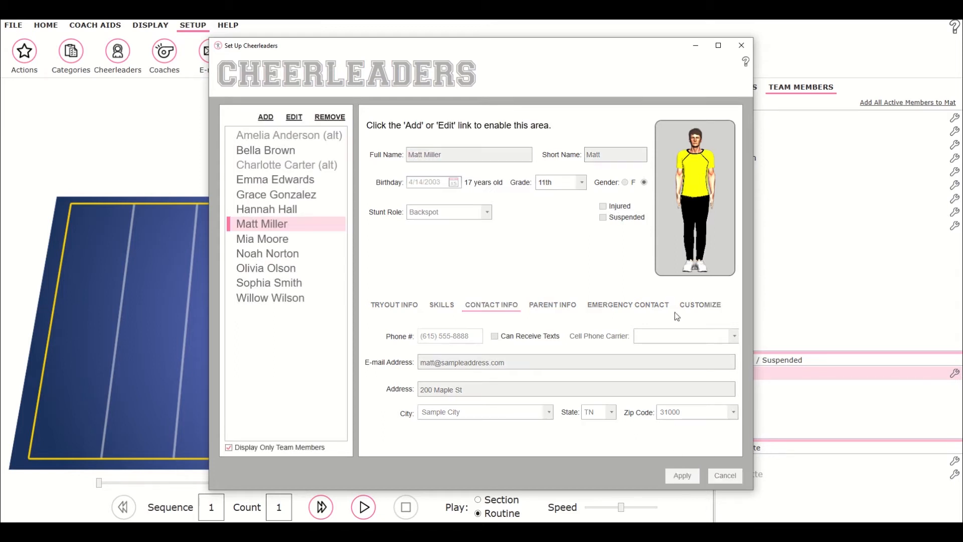
left_click(741, 45)
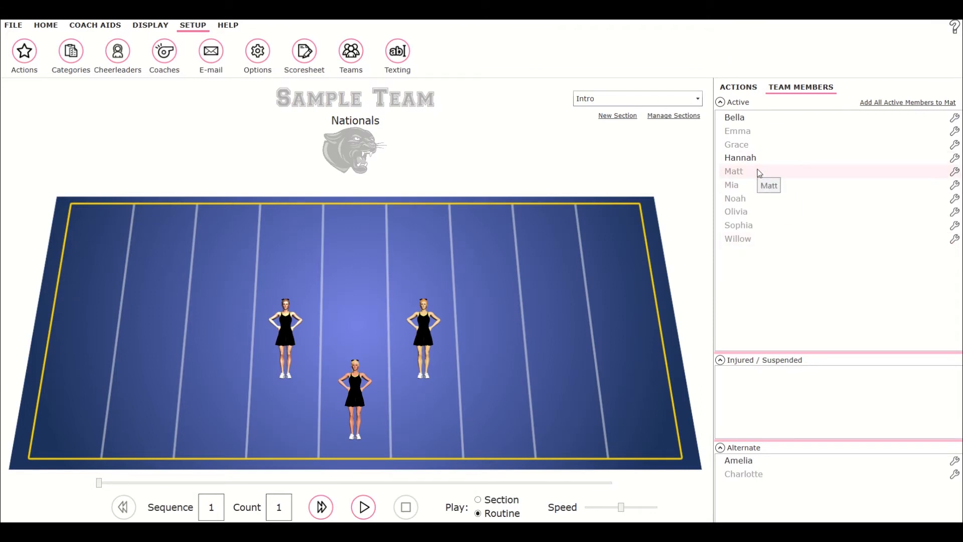
Replace the alternate on the mat with an active team member.
right_click(292, 333)
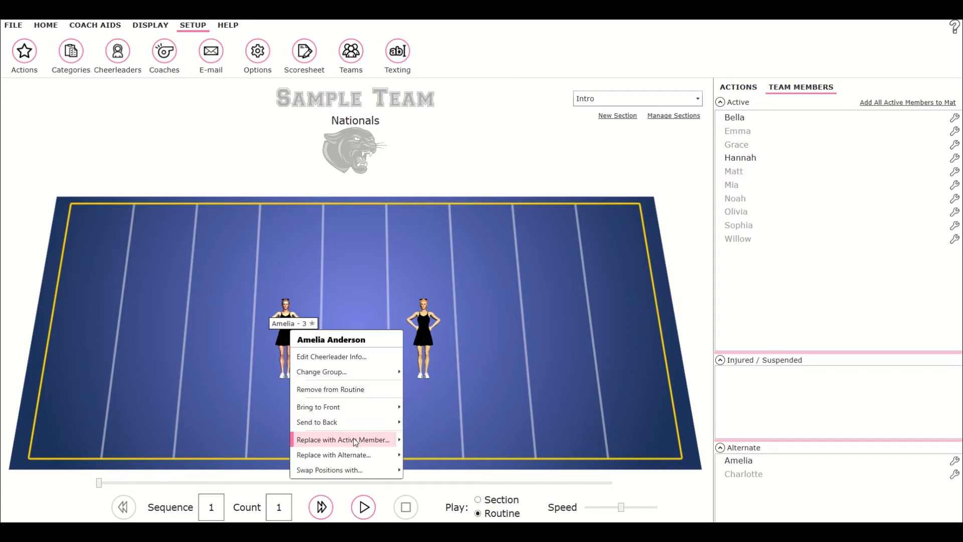
mouse_move(354, 440)
left_click(270, 362)
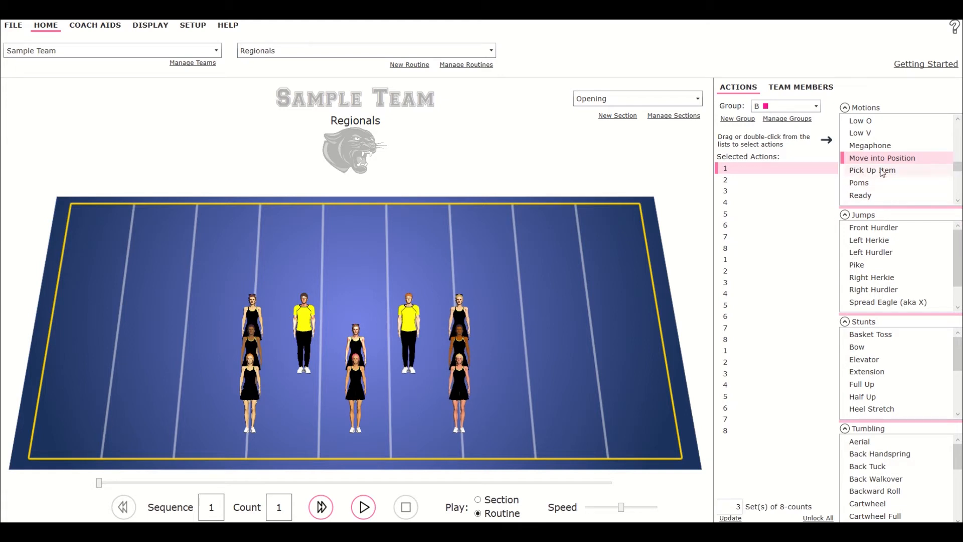
Add a Move into Position action at count 1 for group B and set its move counts to 6.
left_click_drag(856, 163, 767, 170)
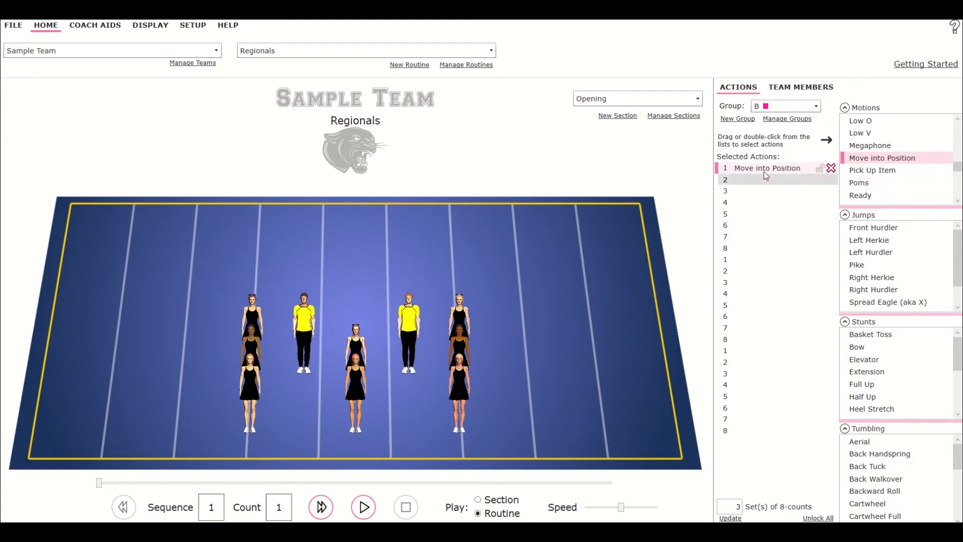
right_click(772, 172)
double_click(835, 177)
type("6")
left_click(856, 180)
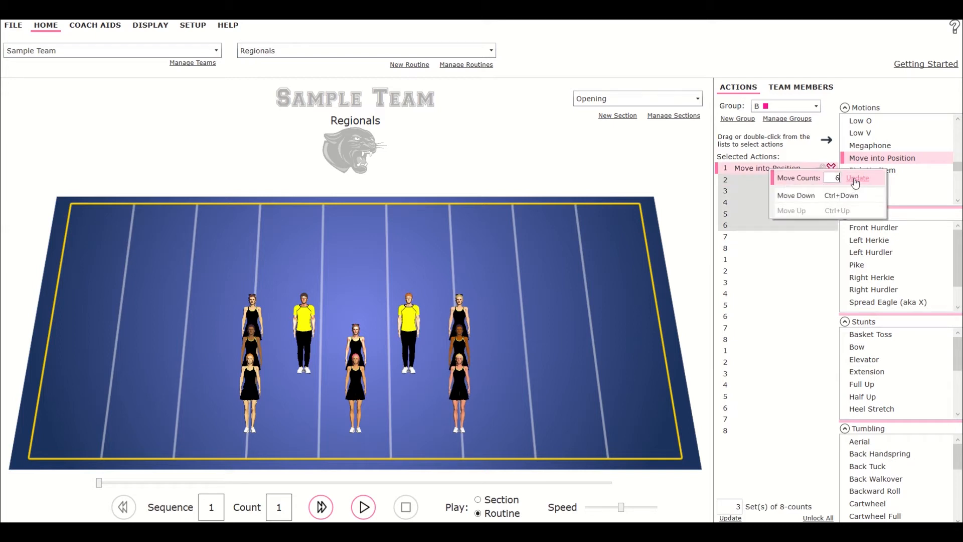
Move the front-left cheerleader to the back centre of the mat at count 7.
left_click(813, 237)
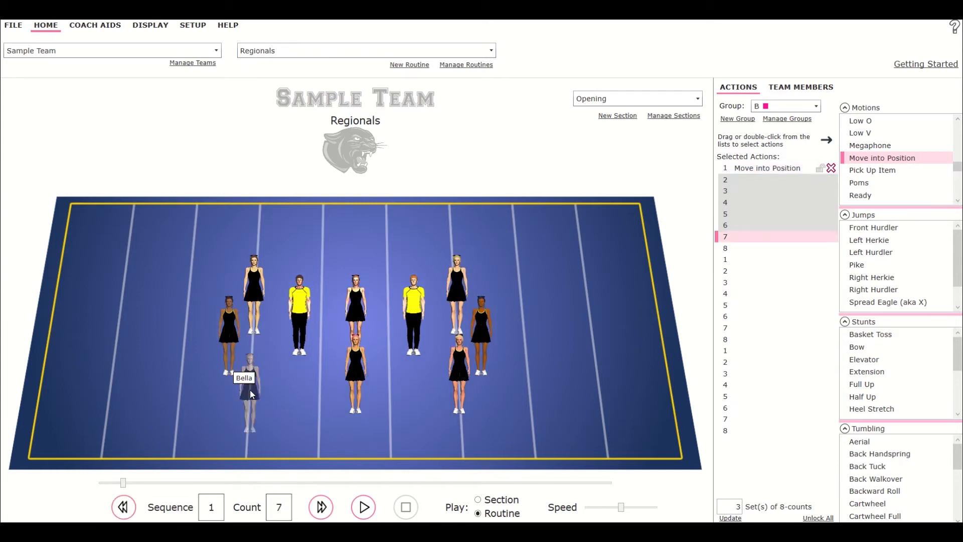
left_click_drag(250, 390, 325, 250)
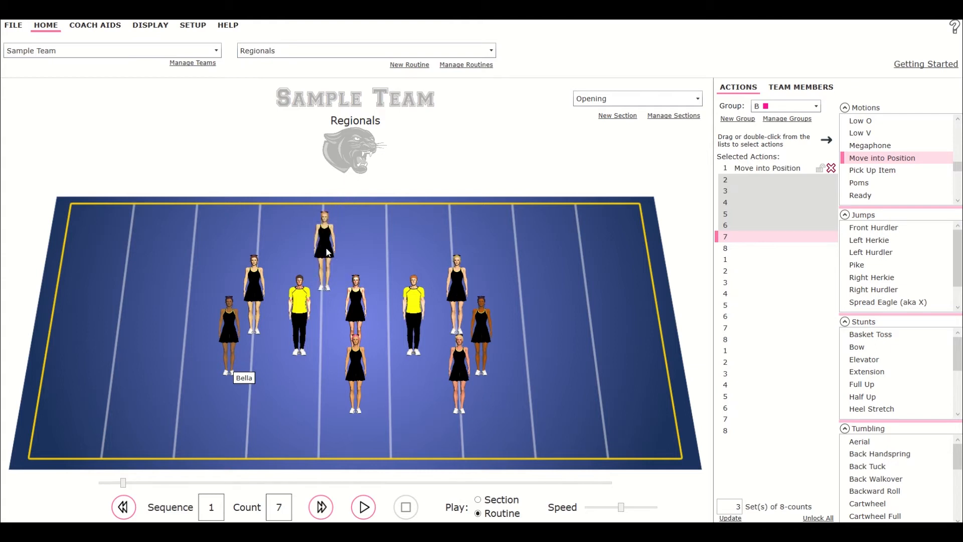
Add a second Move into Position action at count 7.
left_click(753, 169)
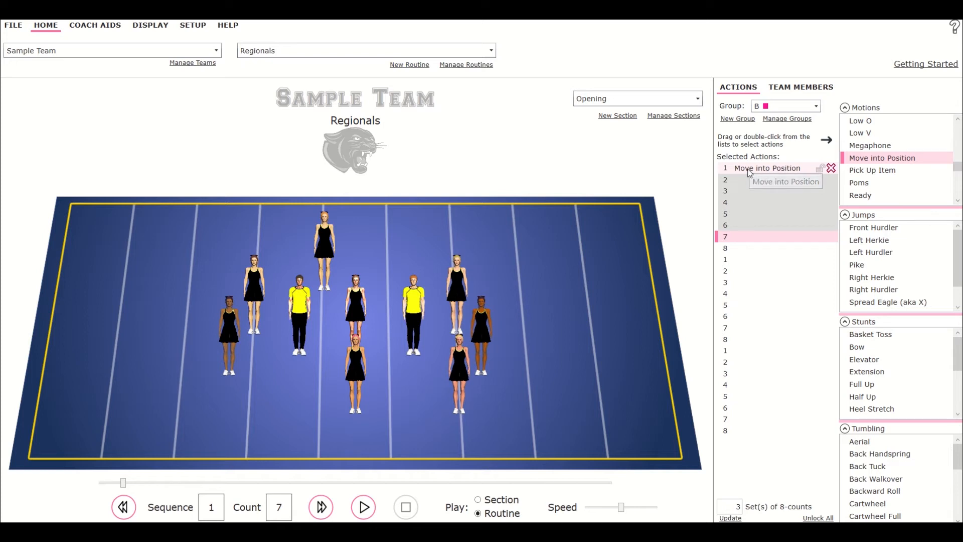
left_click_drag(893, 161, 762, 240)
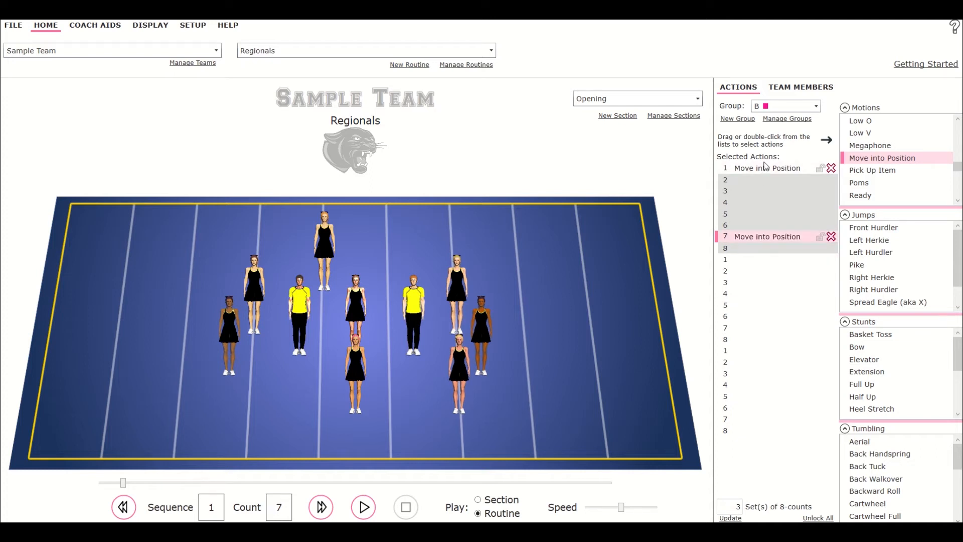
Set the first Move into Position action's move counts to 3.
right_click(782, 168)
double_click(850, 176)
type("3")
left_click(871, 176)
Set the Move into Position action at count 4 to 3 move counts and place the cheerleader at the mat's left side.
left_click(764, 205)
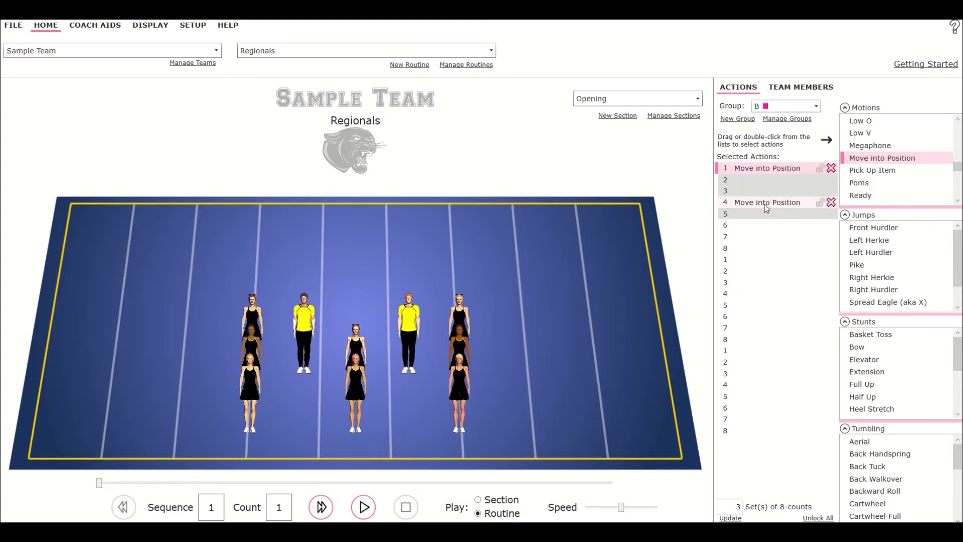
right_click(765, 204)
double_click(833, 213)
type("3")
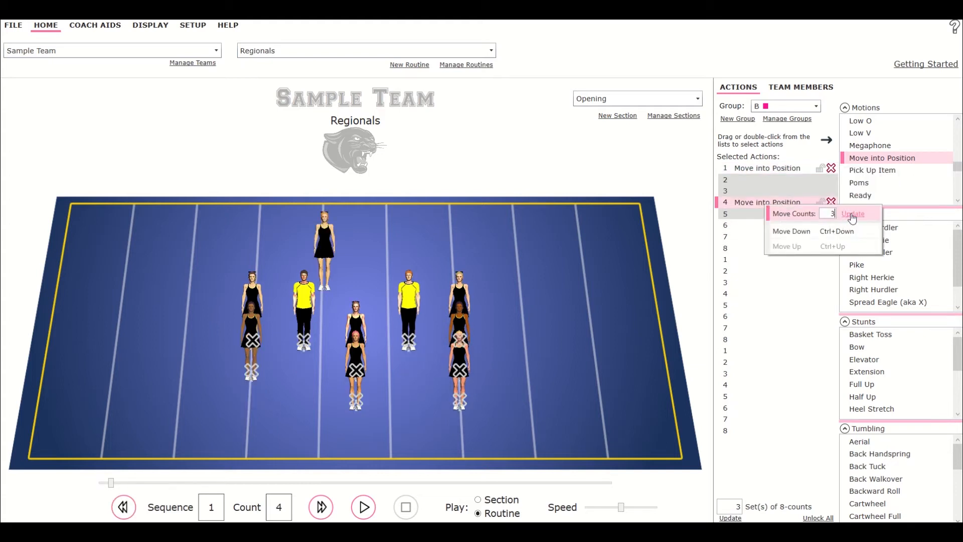
left_click(853, 213)
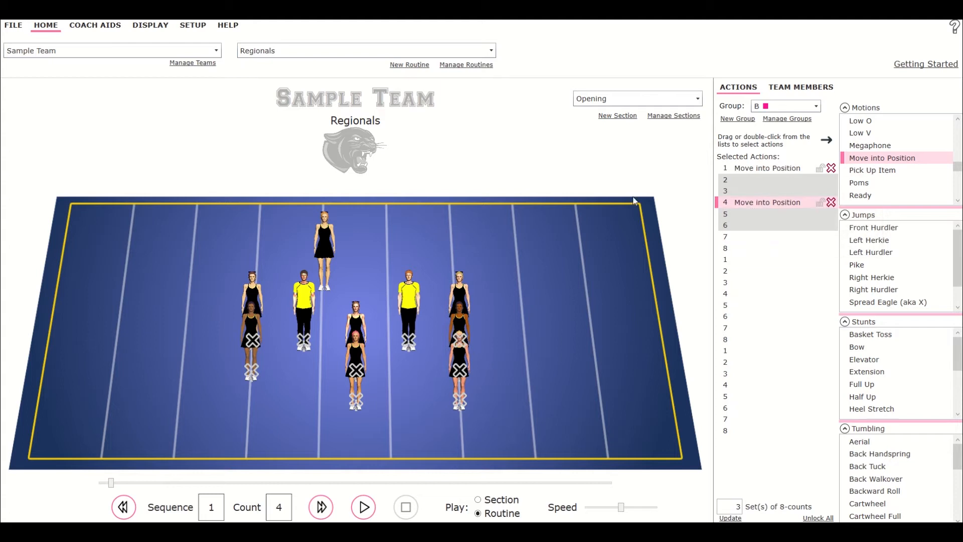
left_click_drag(325, 242, 185, 313)
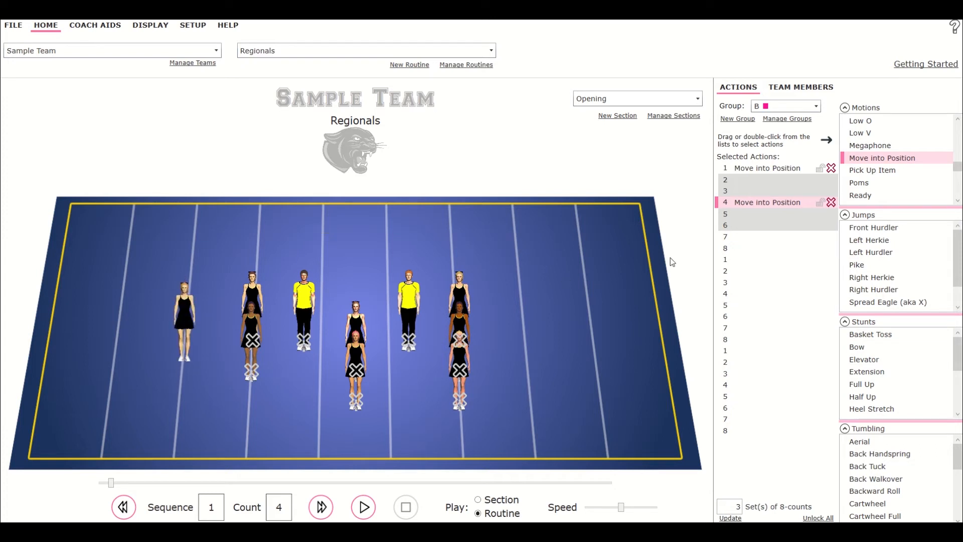
Step through the sequence counts to preview the cheerleader's movement.
left_click(751, 237)
left_click(779, 169)
left_click(762, 190)
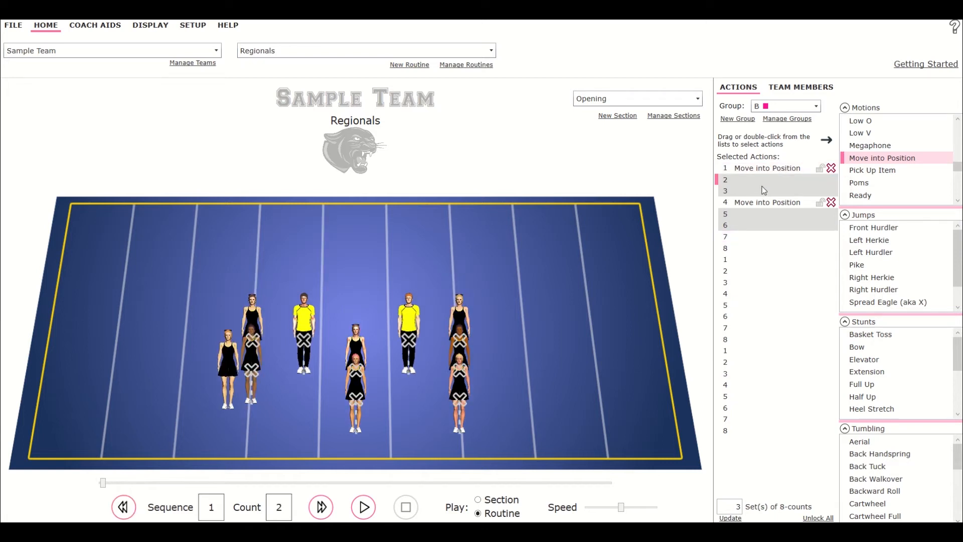
left_click(764, 207)
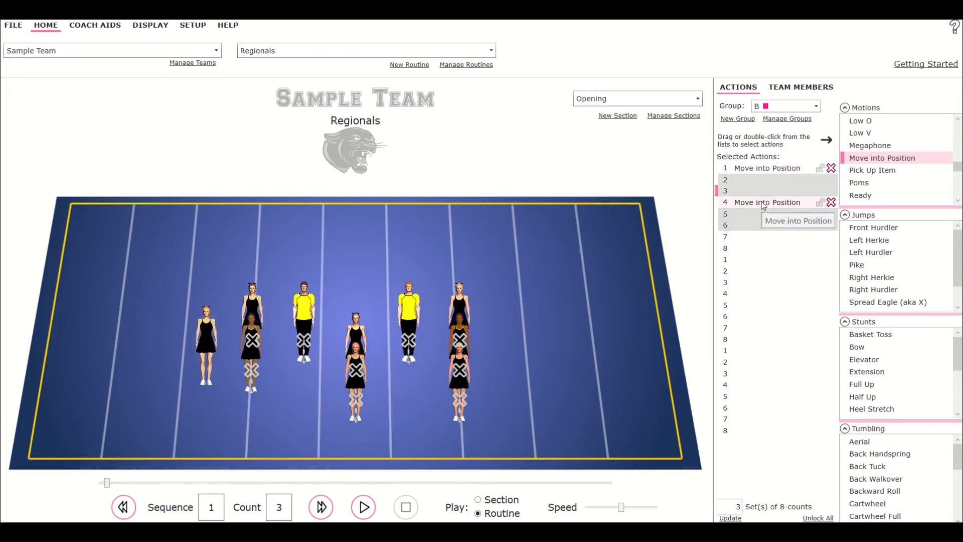
left_click(757, 216)
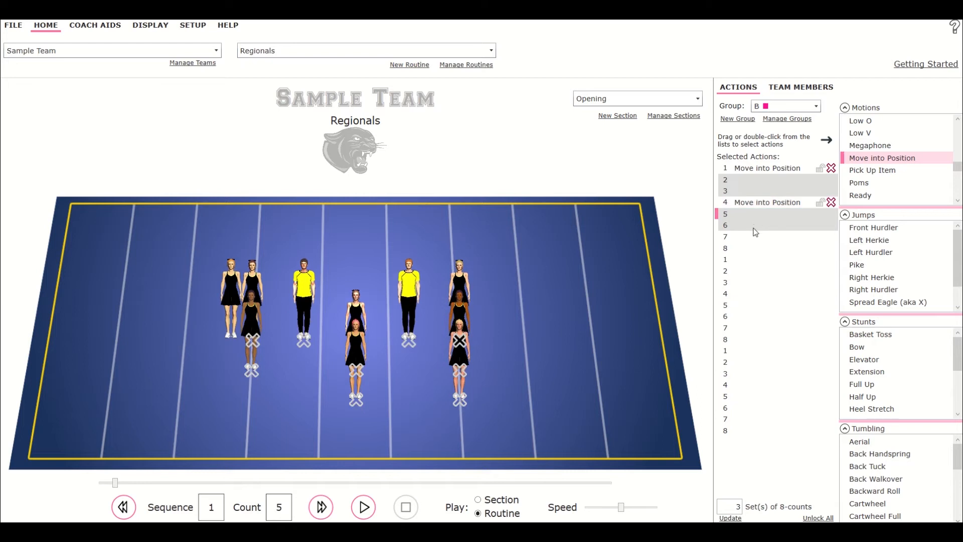
Continue stepping through the remaining counts to preview the cheerleader's movement.
left_click(756, 225)
left_click(753, 238)
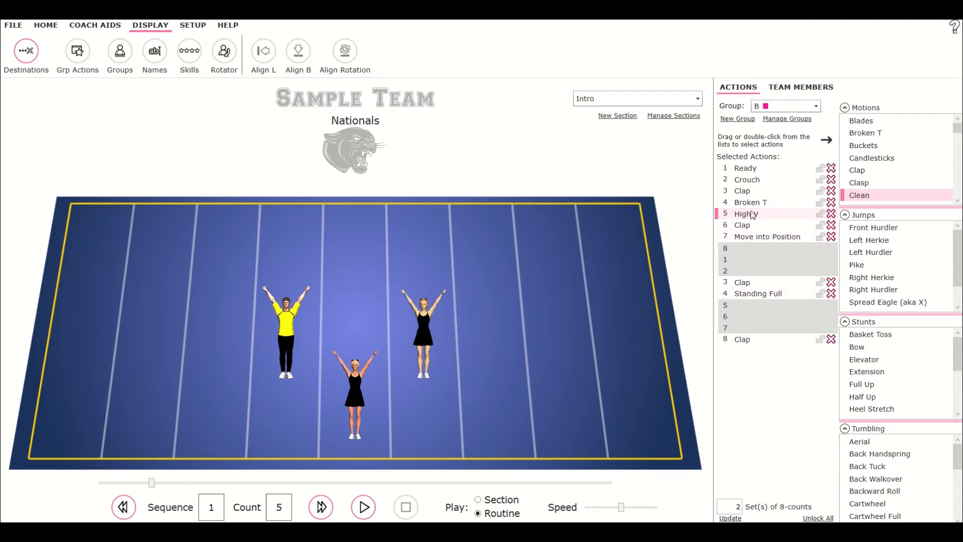
Shift the yellow-shirted cheerleader slightly left and insert a Clean motion at count 4 in group B's intro actions.
left_click_drag(286, 328, 256, 327)
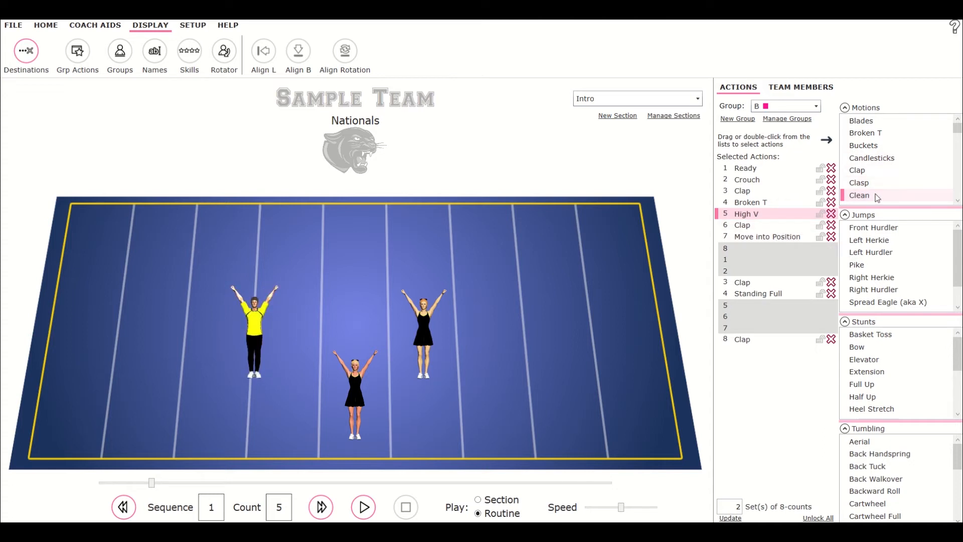
left_click_drag(876, 196, 746, 205)
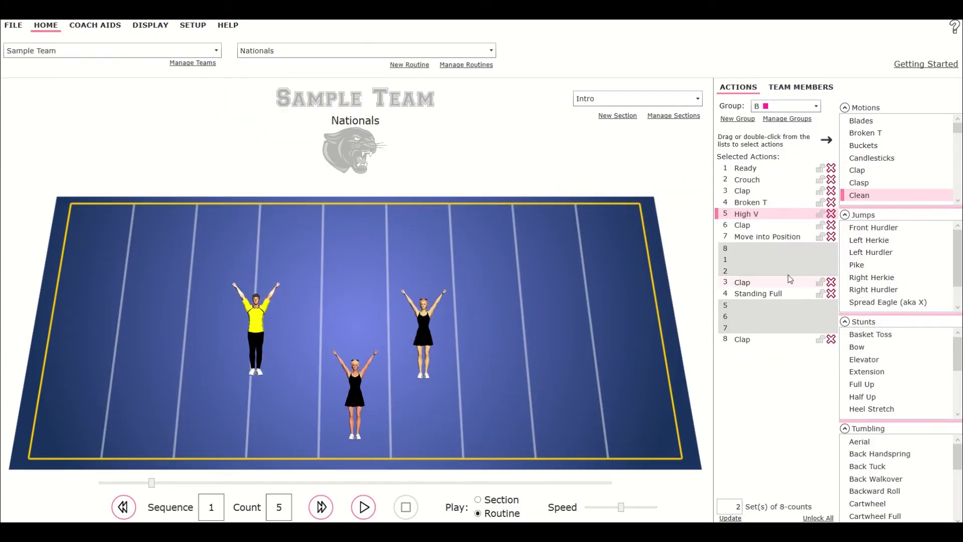
left_click(821, 214)
left_click_drag(864, 195, 750, 205)
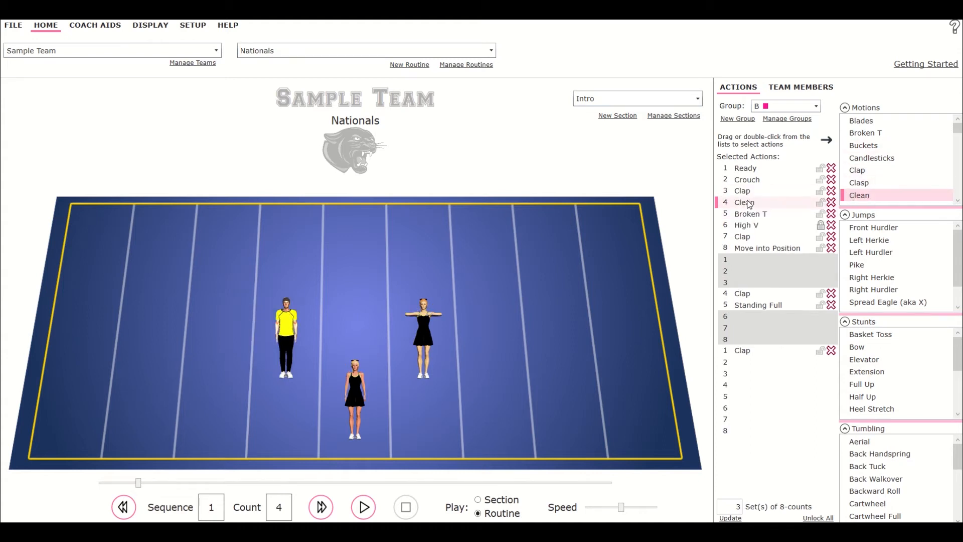
Step through counts 1 to 7 of the intro to preview the group's motions.
left_click(746, 170)
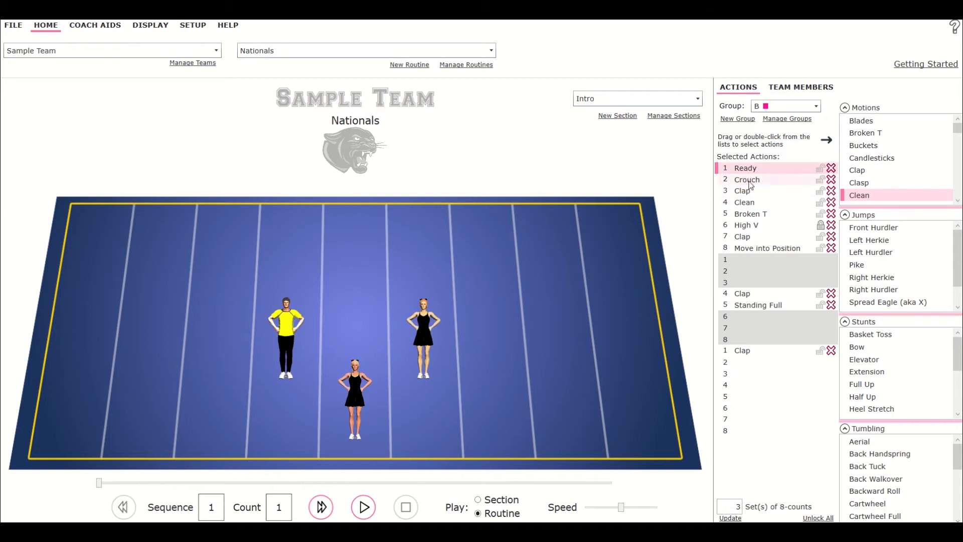
left_click(748, 180)
left_click(748, 191)
left_click(751, 203)
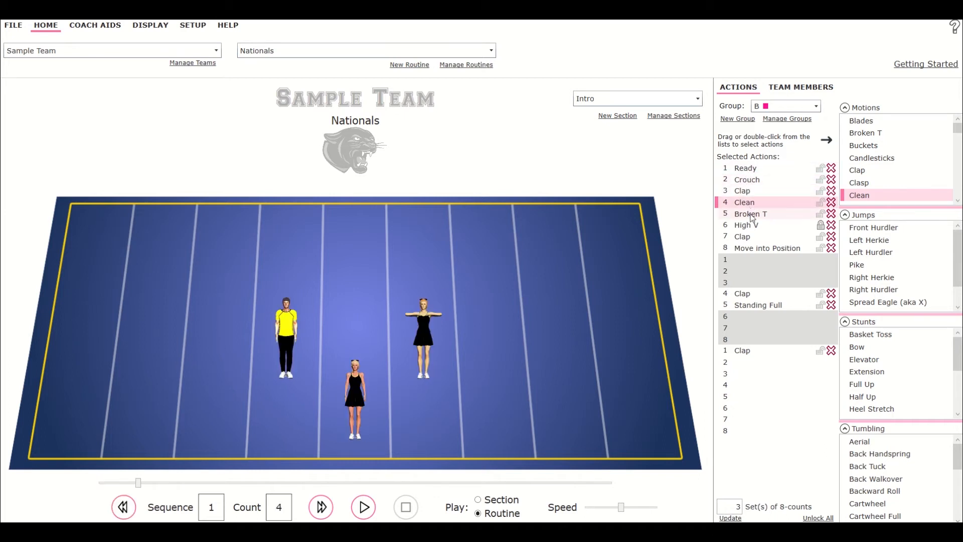
left_click(753, 214)
left_click(755, 227)
left_click(755, 238)
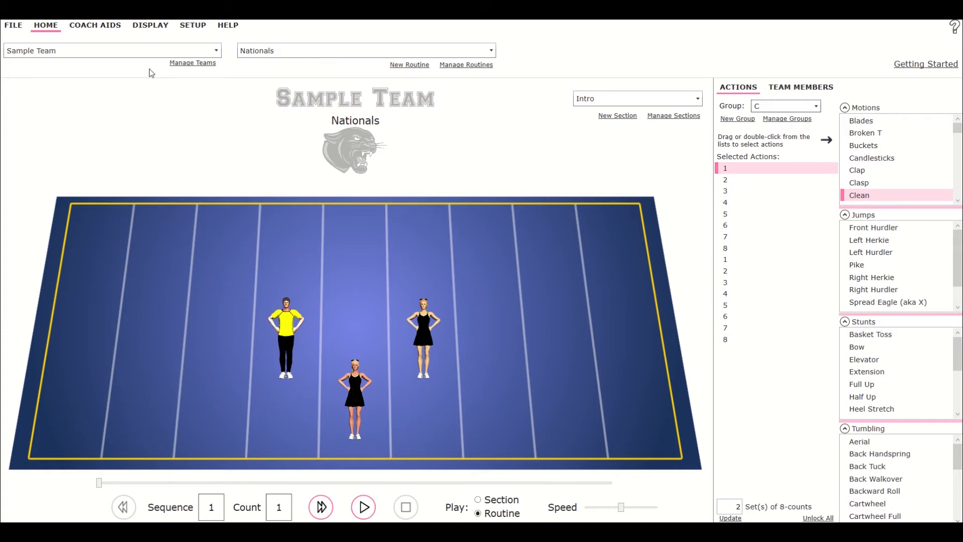
Open the other groups' actions panel to compare the actions of groups A and B.
left_click(153, 26)
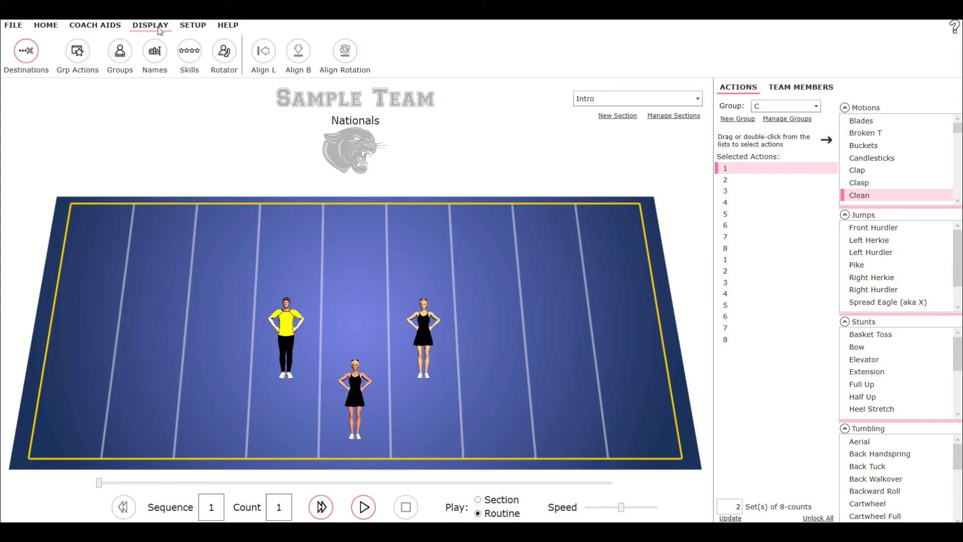
left_click(78, 60)
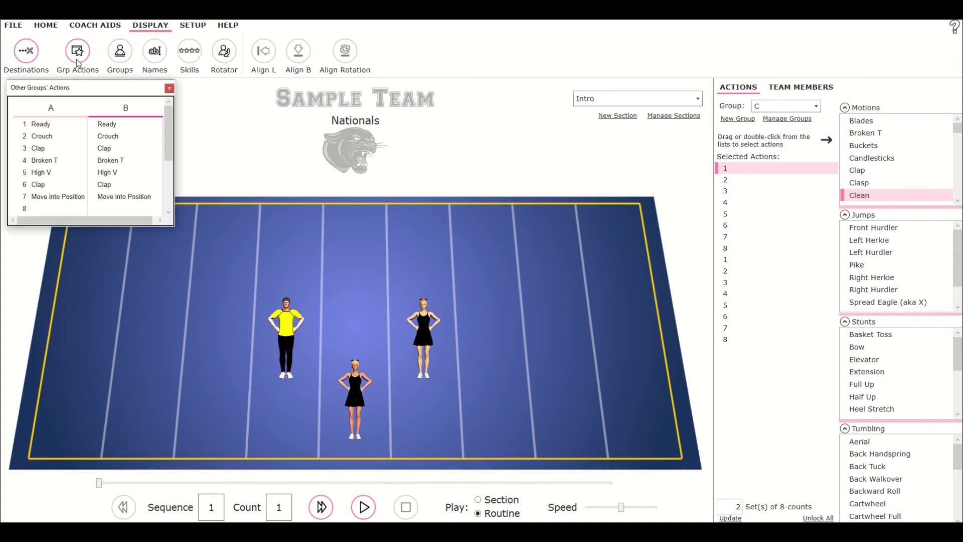
mouse_move(169, 117)
left_mouse_down()
mouse_move(183, 181)
mouse_move(171, 102)
left_mouse_up()
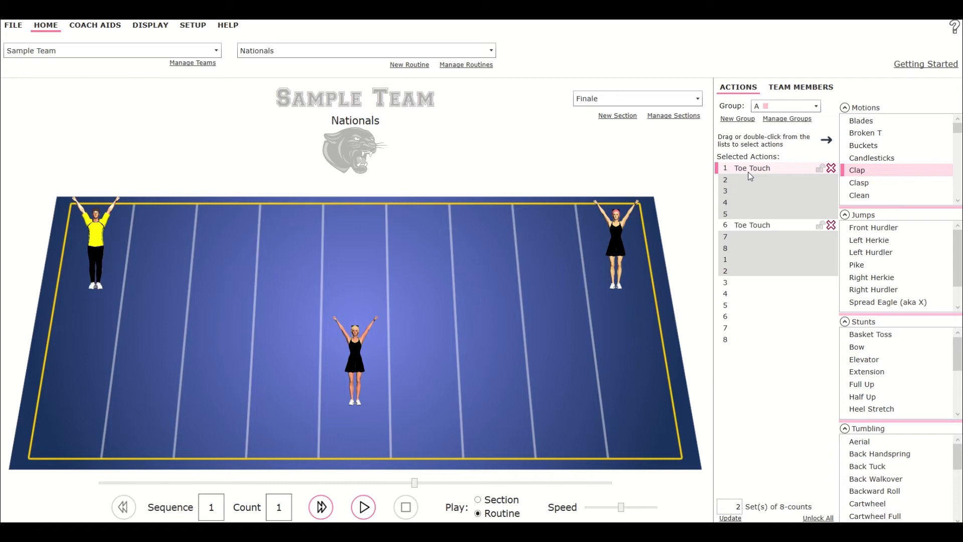
Open the yellow-shirted cheerleader's info from the mat and review the Skills ratings.
left_click(751, 173)
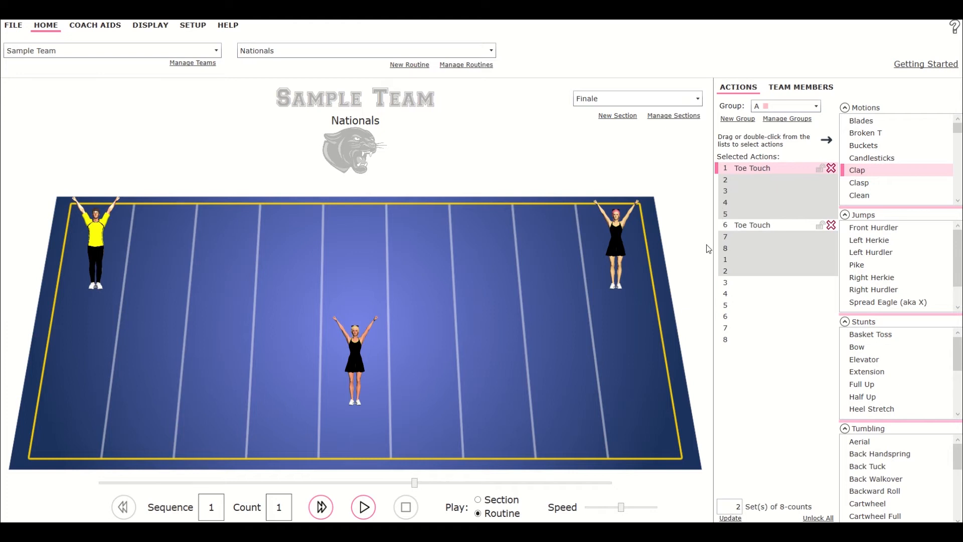
right_click(103, 240)
left_click(146, 263)
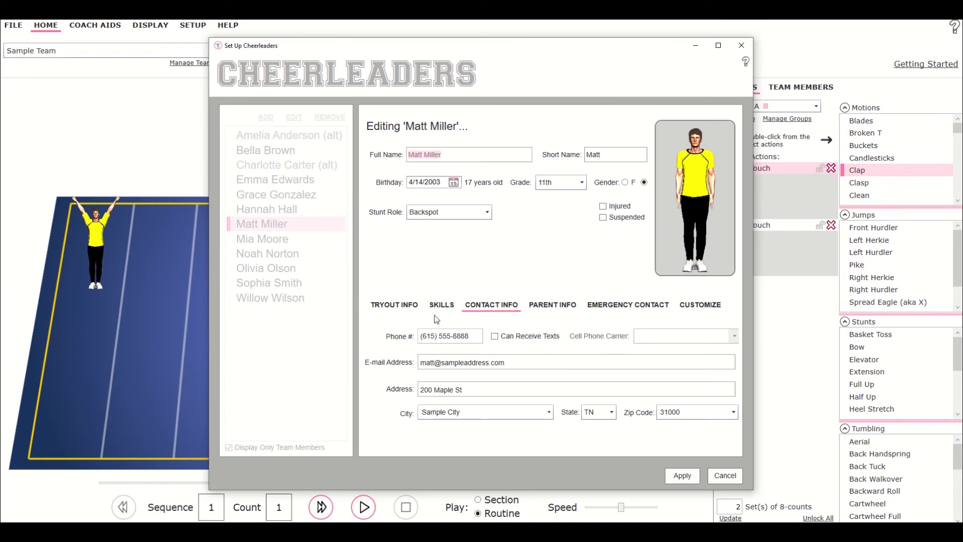
left_click(442, 308)
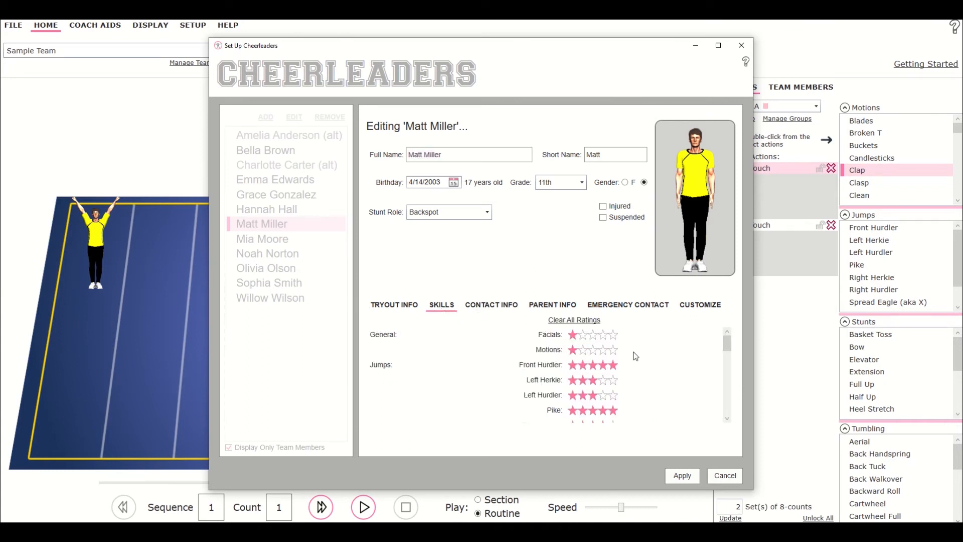
left_click_drag(729, 348, 729, 398)
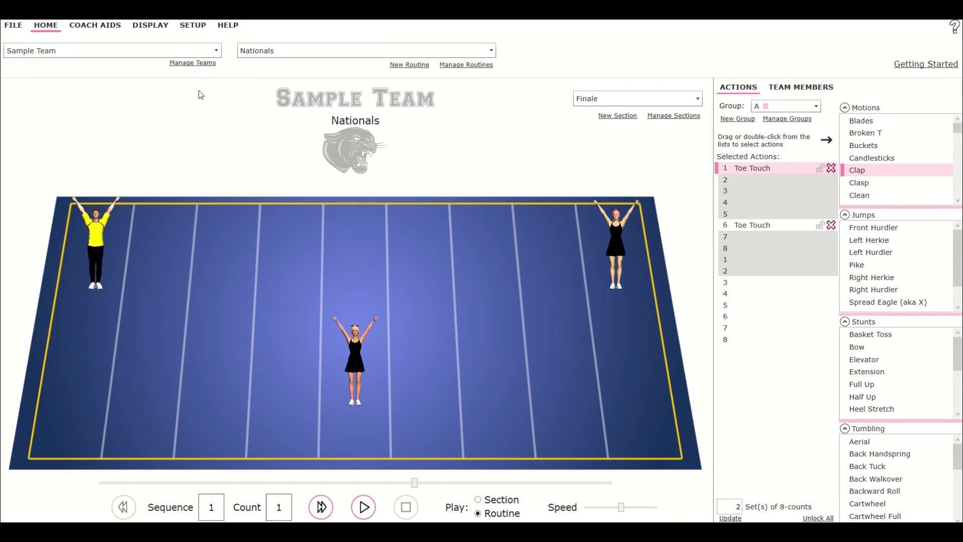
Show skill ratings on the mat and swap the right-side cheerleader's position with the center cheerleader.
left_click(150, 30)
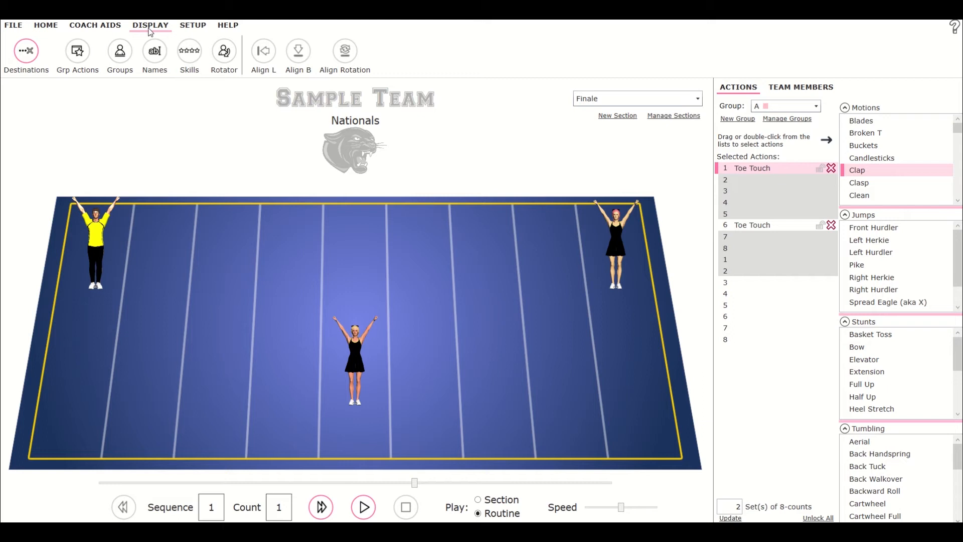
left_click(196, 62)
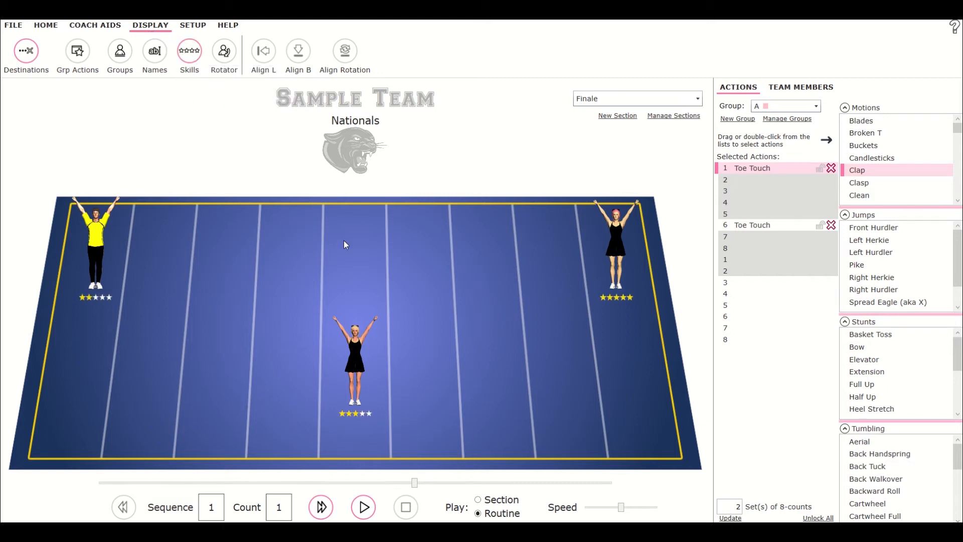
mouse_move(369, 337)
mouse_move(616, 256)
right_click(617, 246)
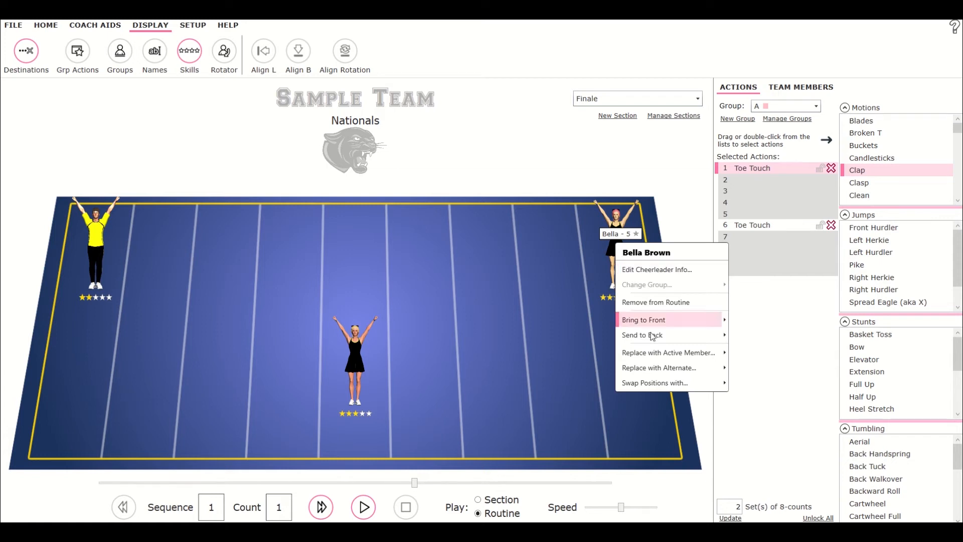
mouse_move(652, 387)
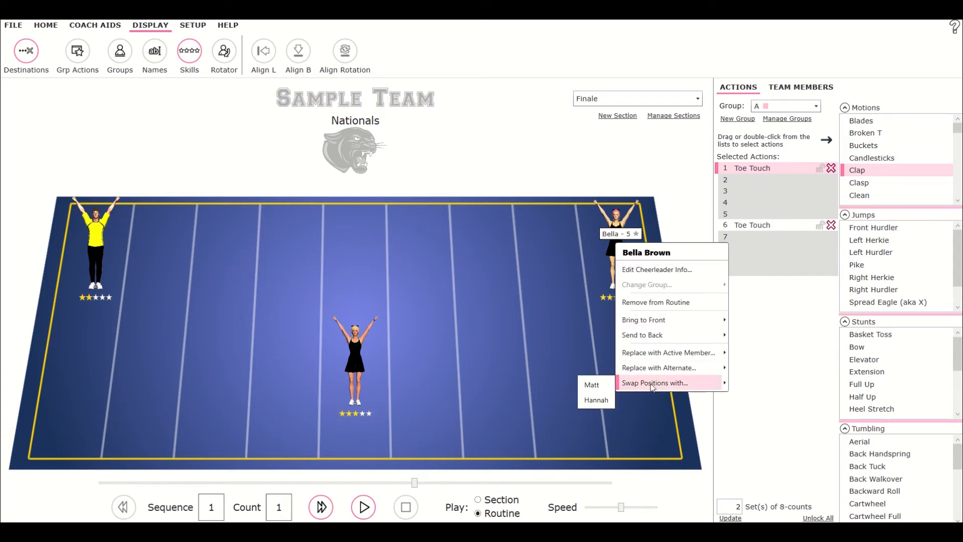
left_click(597, 401)
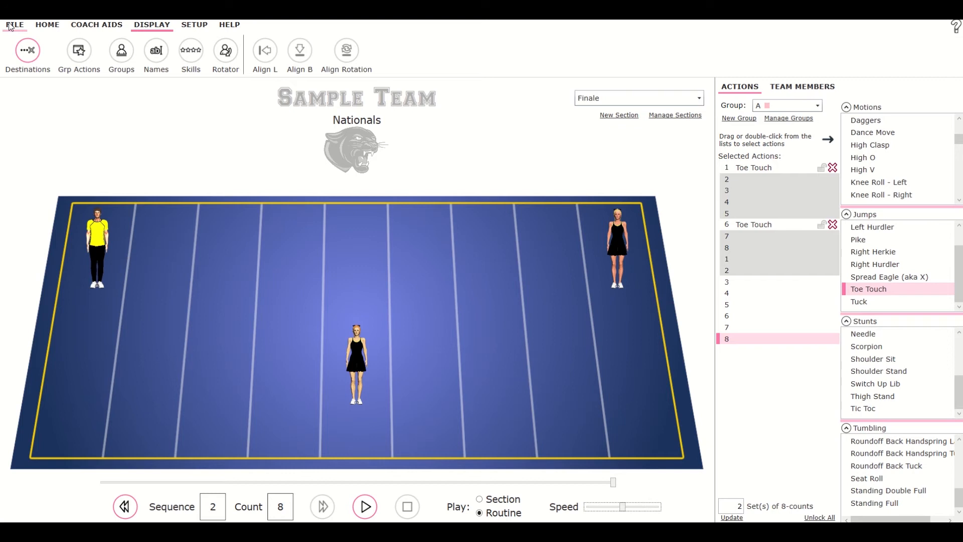
Save the changes and open the Print Actions dialog.
left_click(10, 26)
left_click(50, 57)
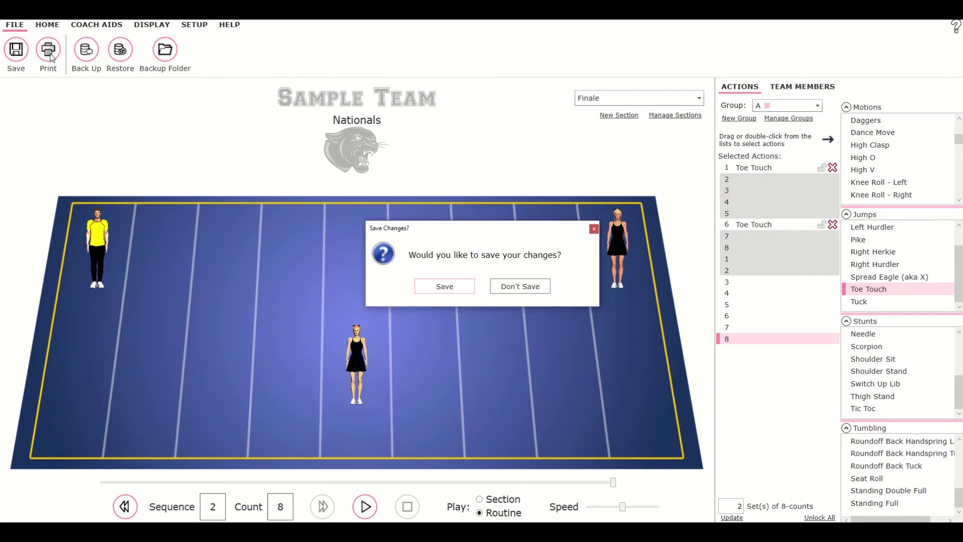
left_click(442, 287)
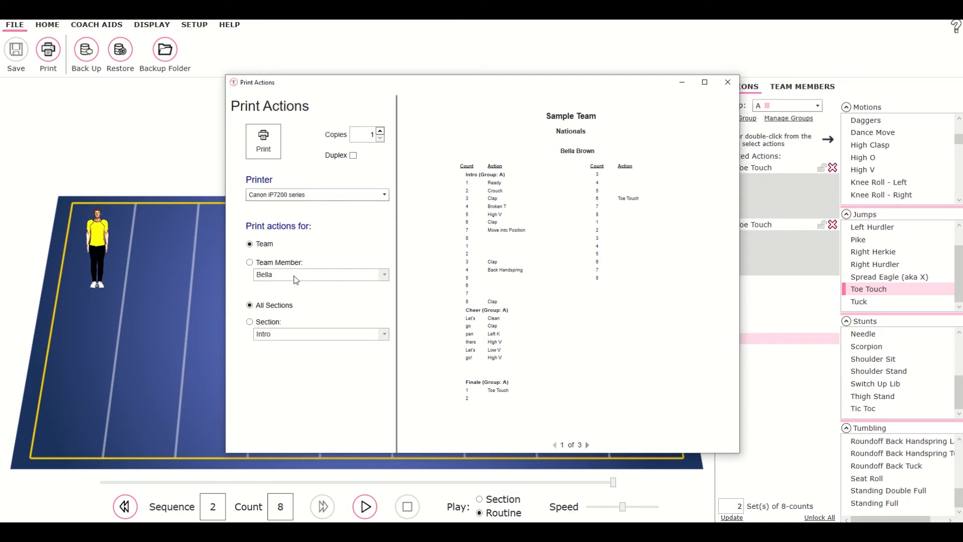
Preview the printed actions for an individual team member, choosing the yellow-shirted male cheerleader.
left_click(260, 269)
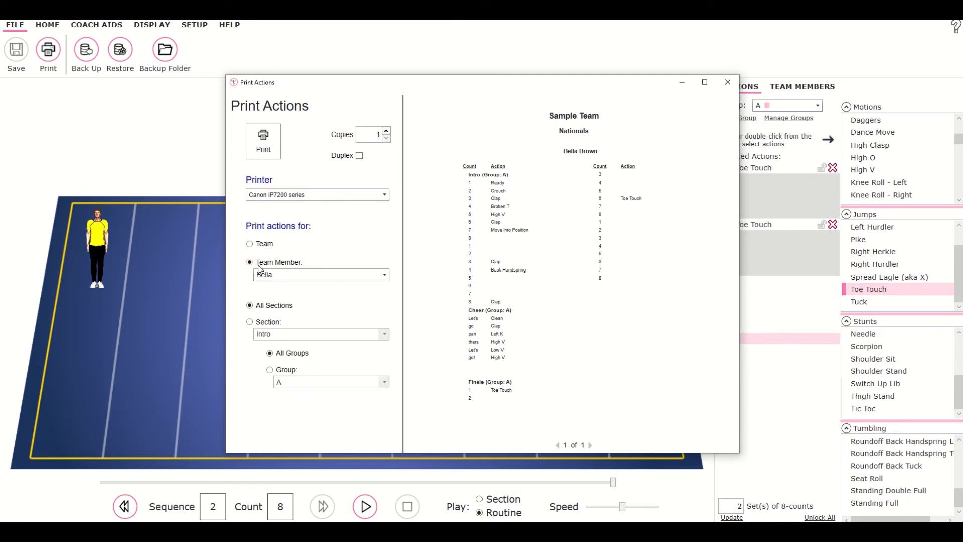
left_click(386, 276)
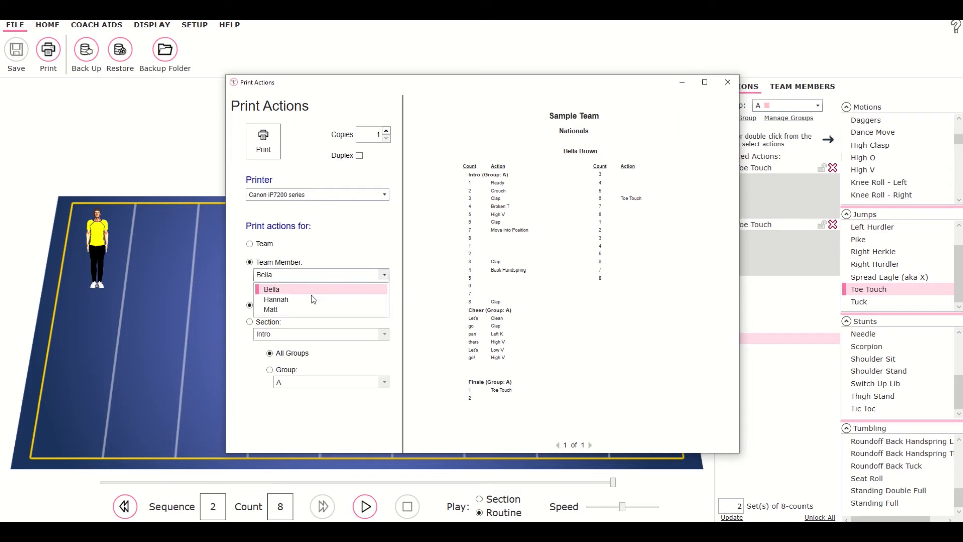
left_click(311, 298)
left_click(288, 276)
left_click(279, 307)
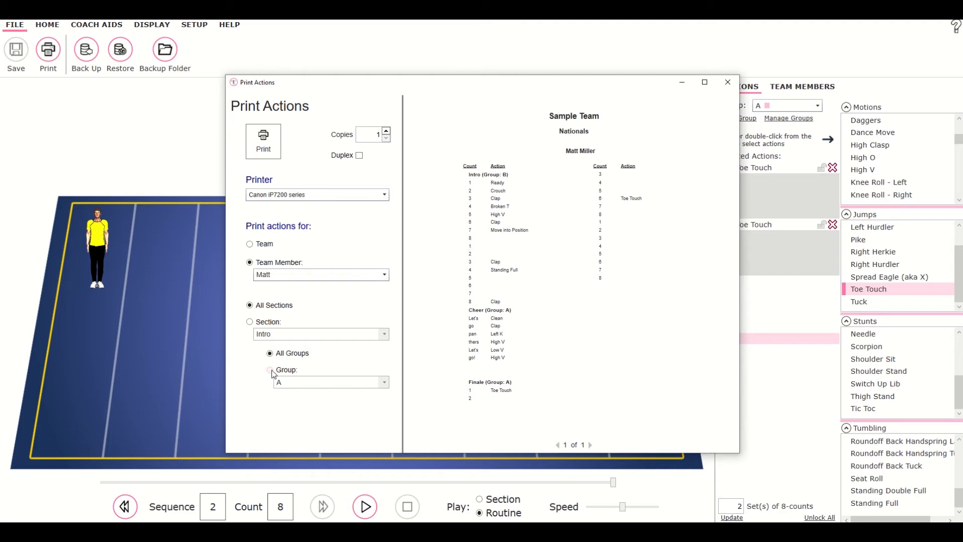
Limit the printout to the Intro section only.
left_click(249, 321)
left_click(293, 339)
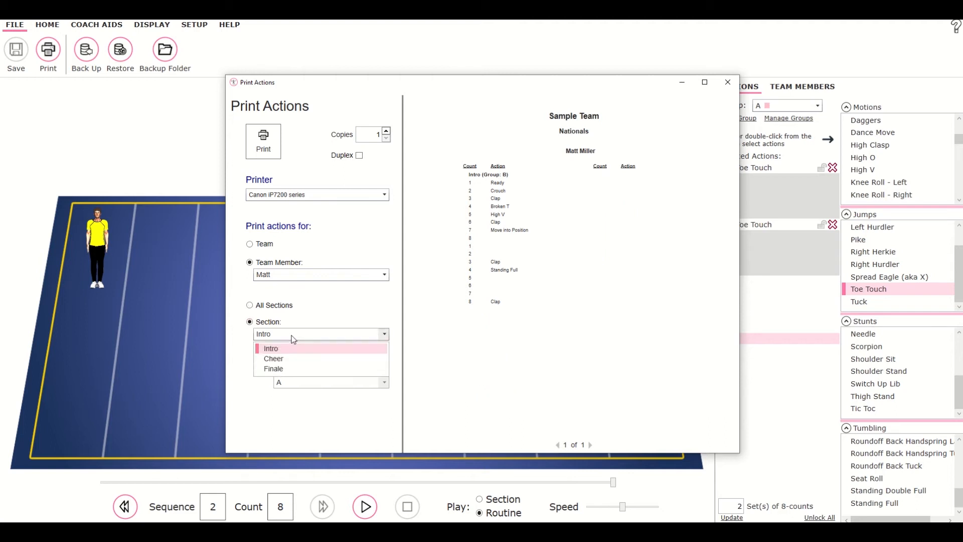
left_click(294, 339)
Switch the printout back to the whole team and all sections, then page through the preview.
left_click(250, 243)
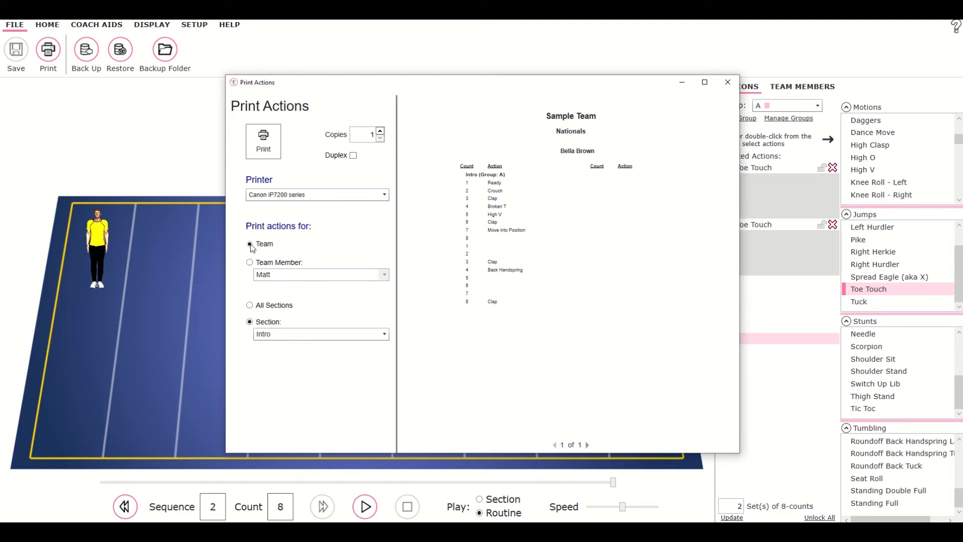
left_click(248, 306)
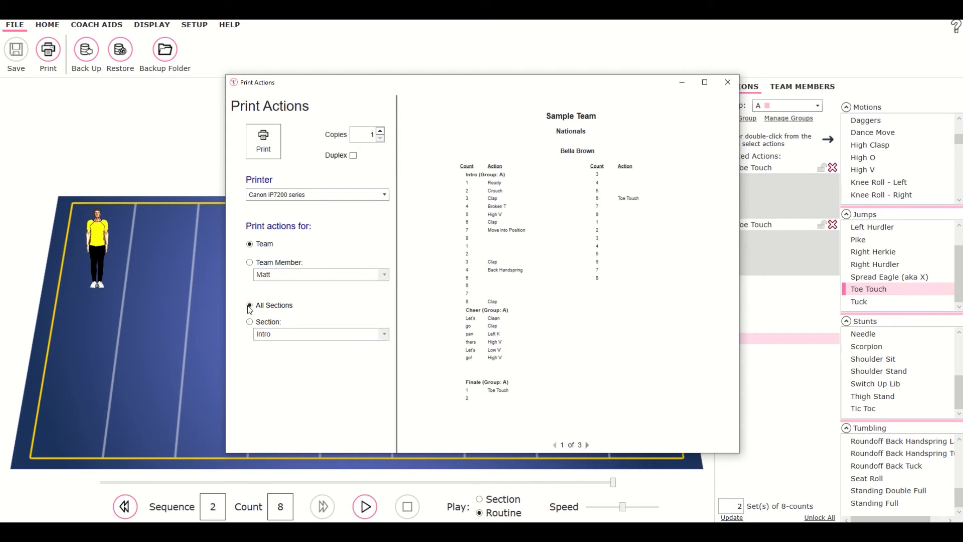
left_click(588, 445)
left_click(587, 445)
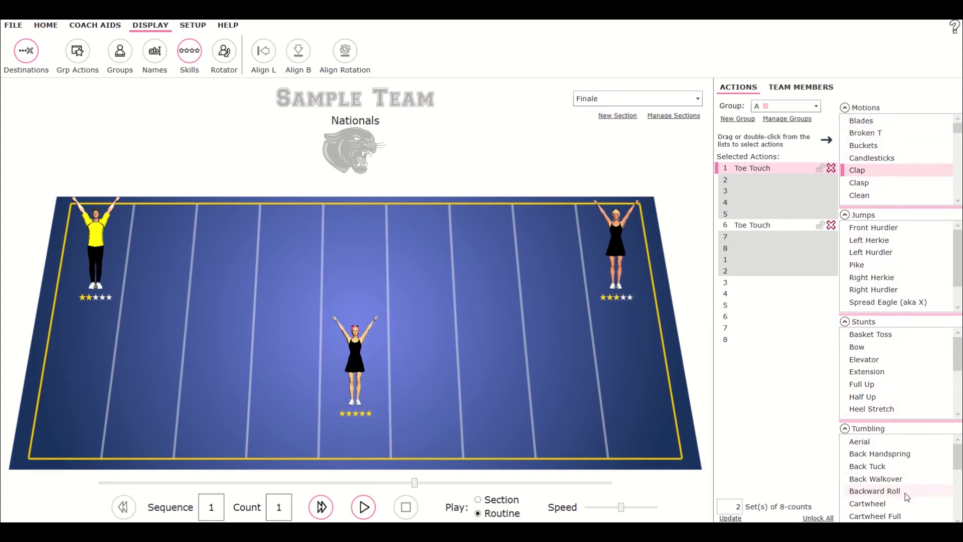
Open the action setup dialog and start adding a new custom action.
left_click(201, 26)
left_click(29, 60)
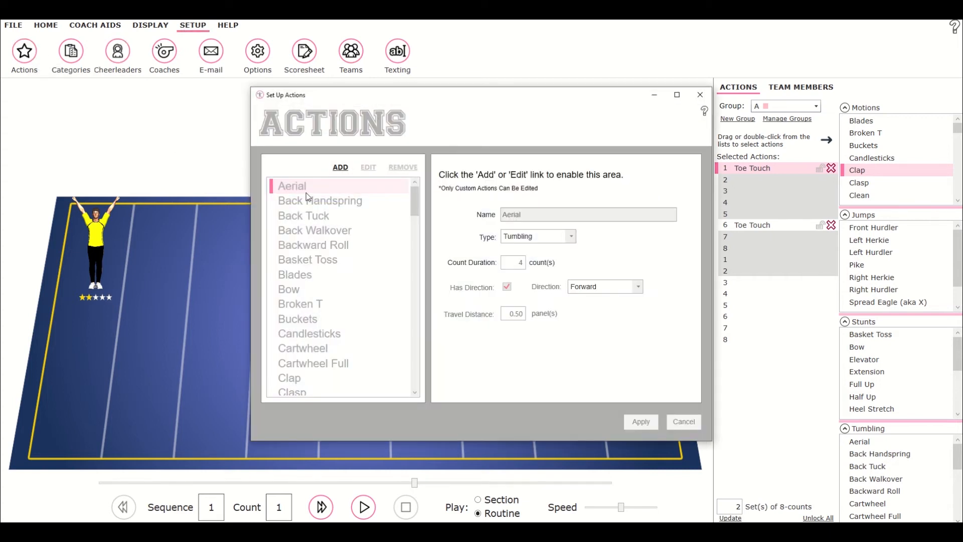
left_click(418, 235)
left_click_drag(417, 235, 397, 199)
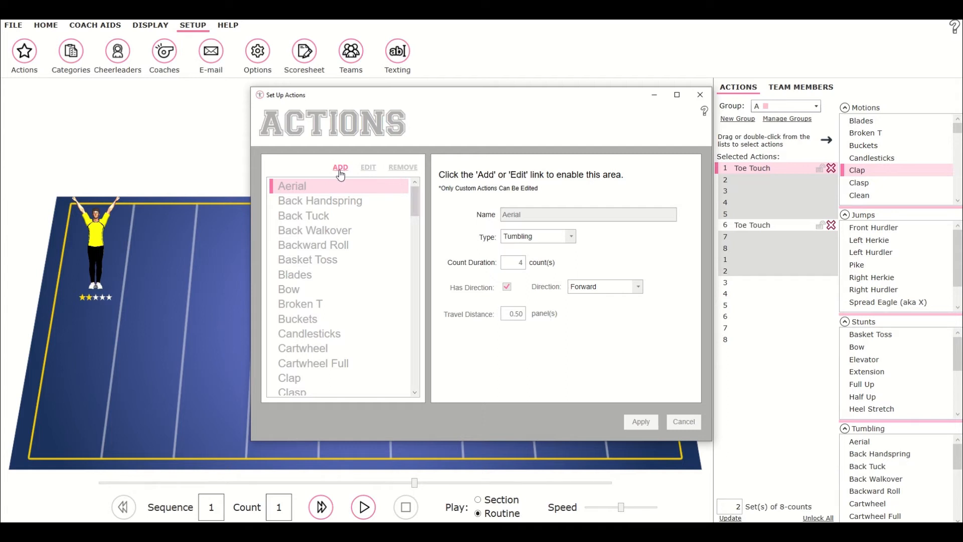
left_click(340, 168)
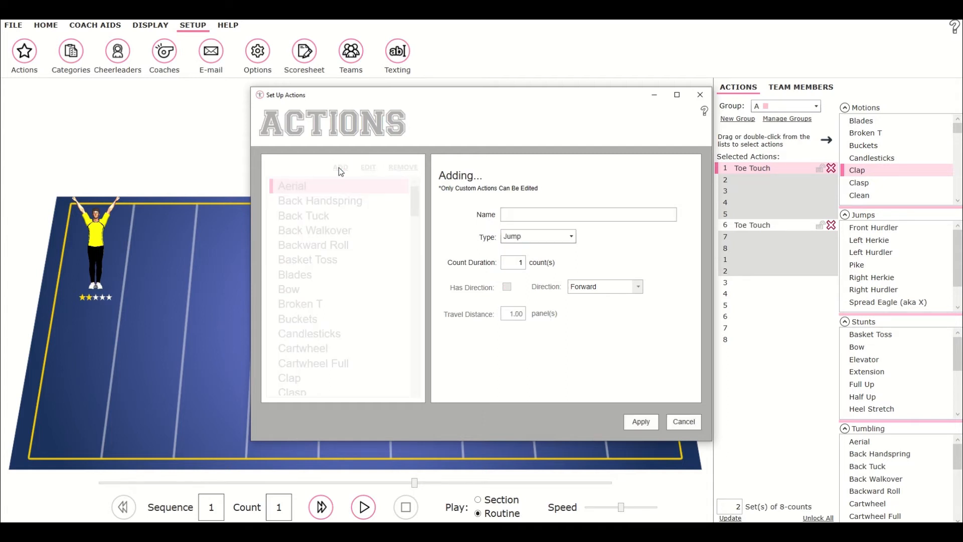
Name the new action My Custom Action and set its type to Tumbling.
left_click(527, 217)
type("My Custom Action")
left_click(572, 238)
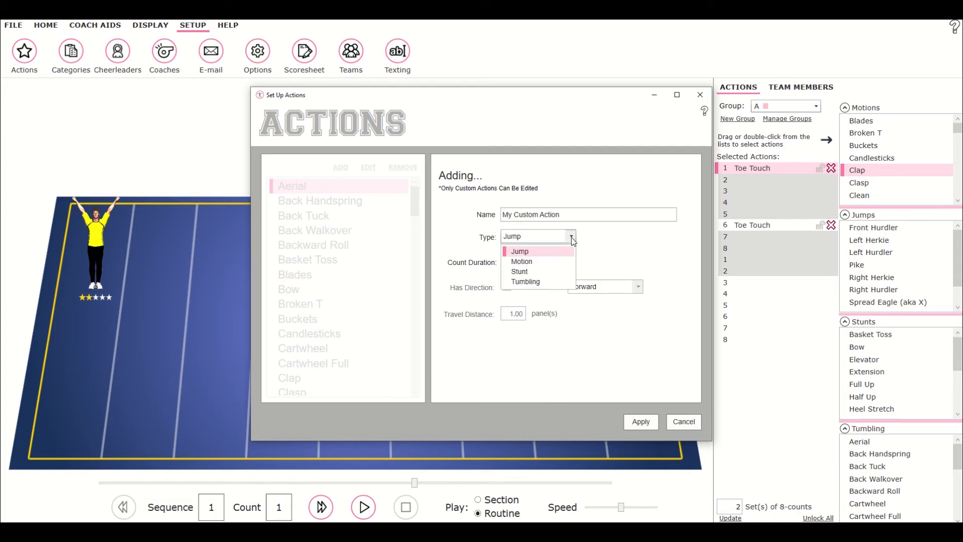
left_click(526, 282)
Finish the custom action as Tumbling, 4 counts long, with direction enabled set to Forward and a travel distance of .5 panels, and apply it.
left_click(522, 266)
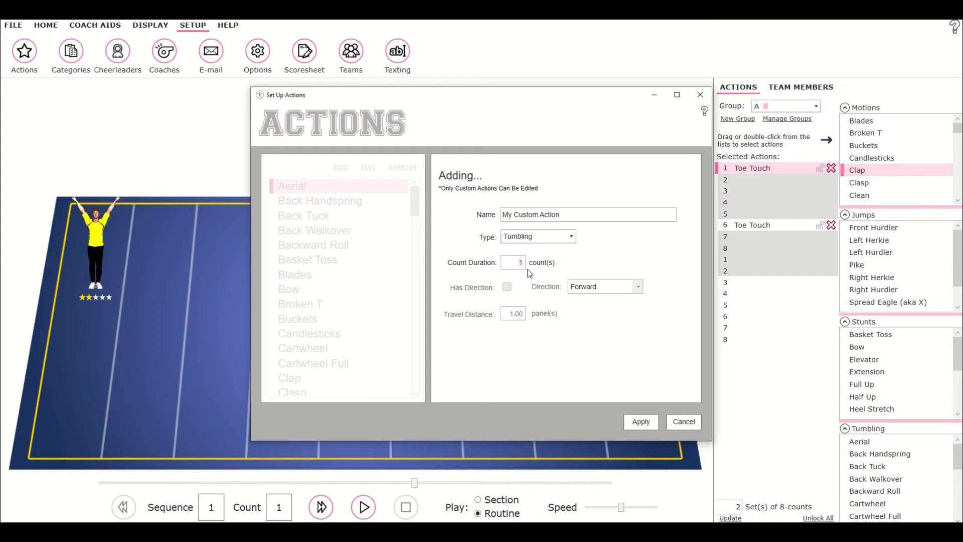
type("4")
left_click(508, 287)
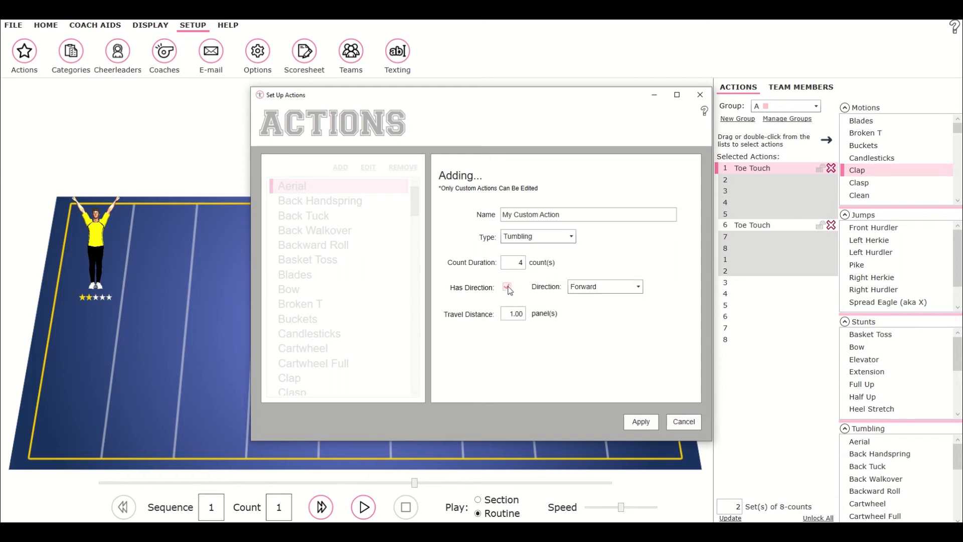
left_click(643, 290)
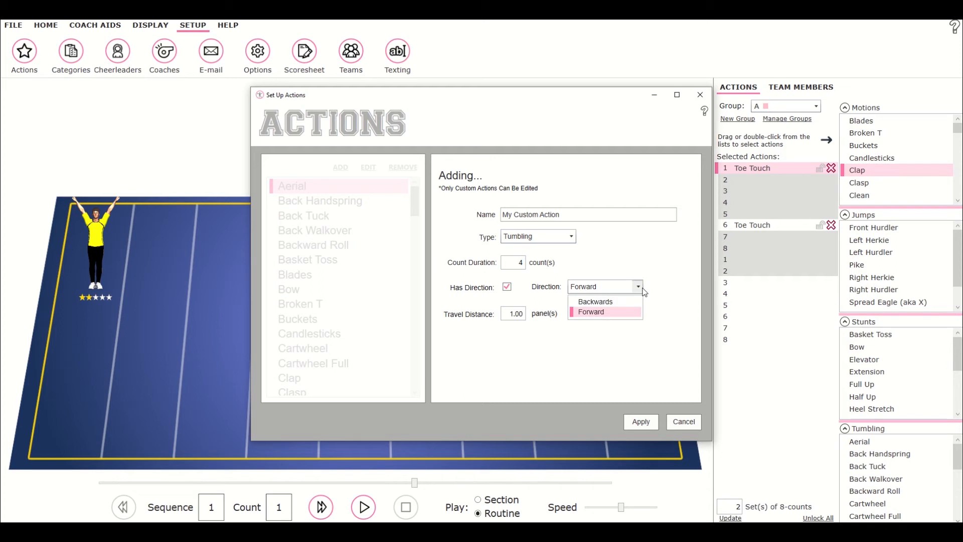
left_click(642, 289)
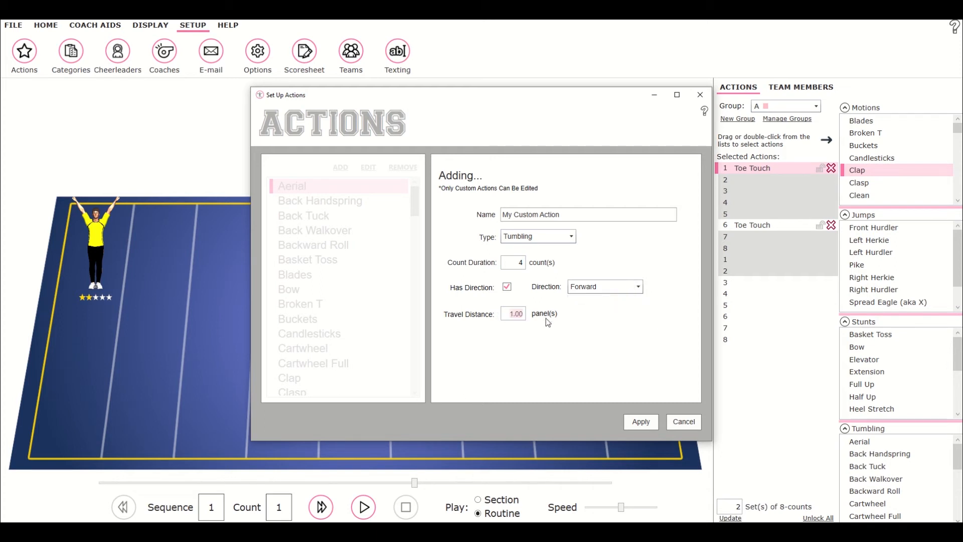
key("BackSpace")
left_click(642, 423)
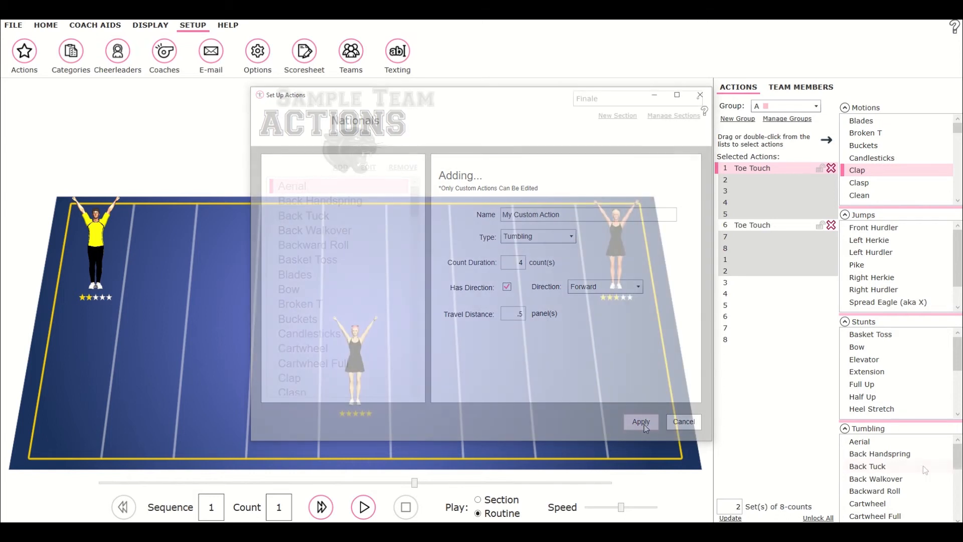
Add My Custom Action to the routine at count 3 of the second eight-count set.
left_click_drag(890, 458, 741, 297)
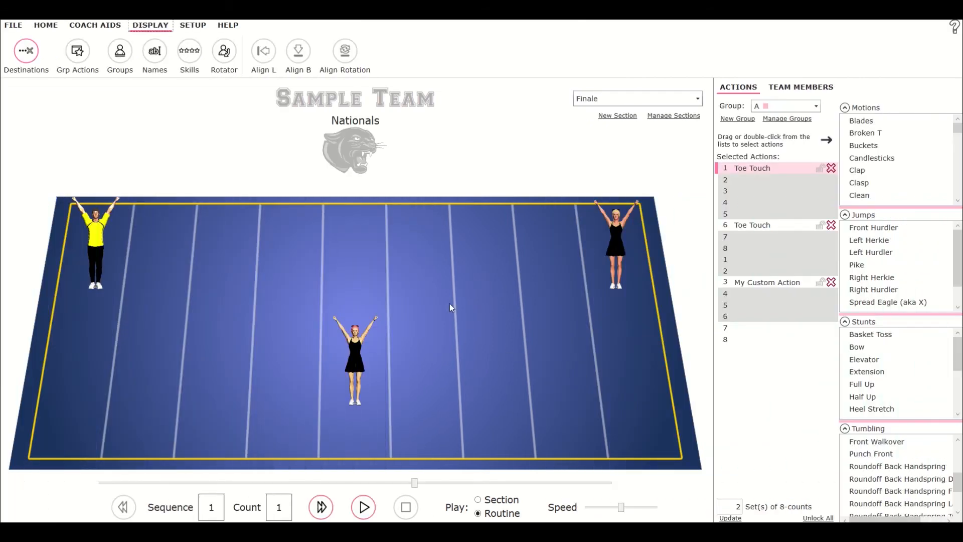
Open the team finances and browse the team fund and several individual cheerleader accounts.
left_click(114, 28)
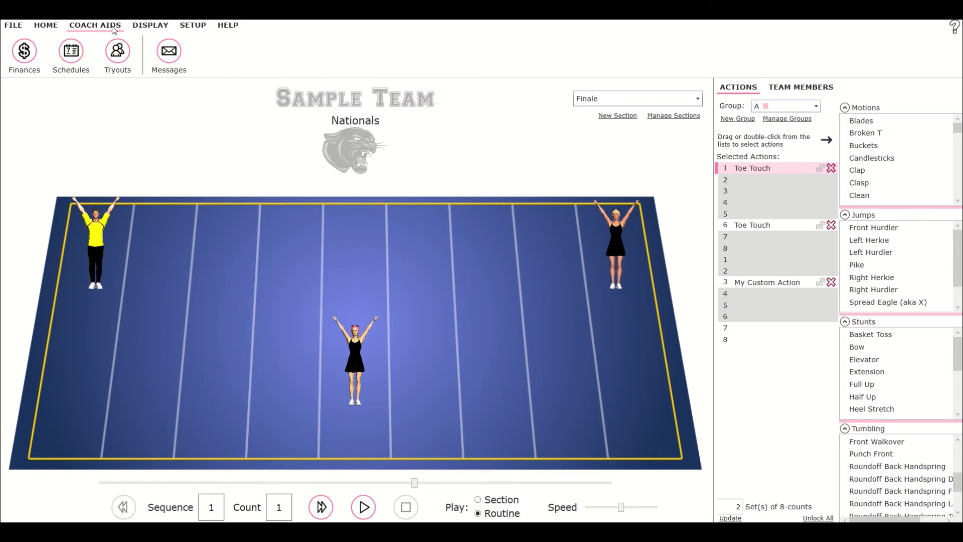
left_click(31, 60)
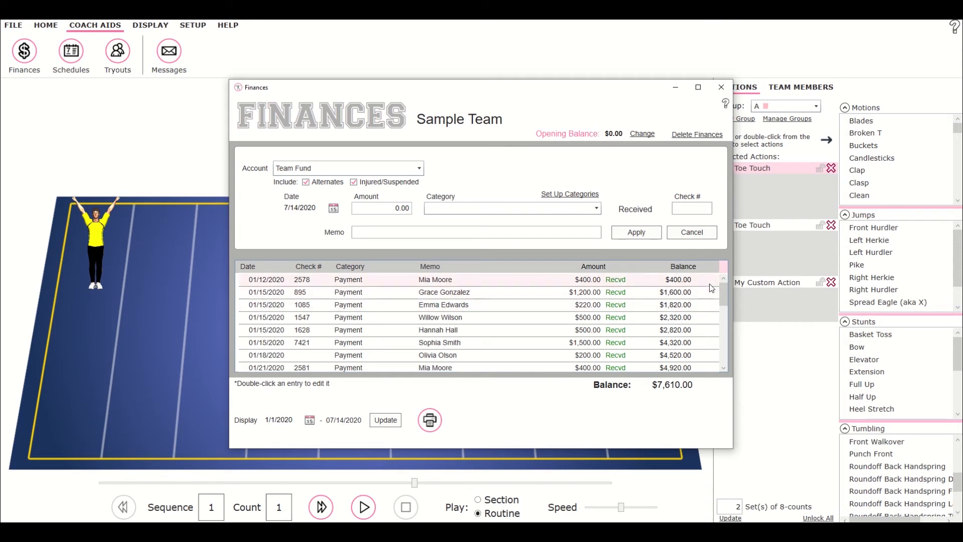
mouse_move(724, 293)
left_mouse_down()
mouse_move(731, 365)
mouse_move(724, 285)
left_mouse_up()
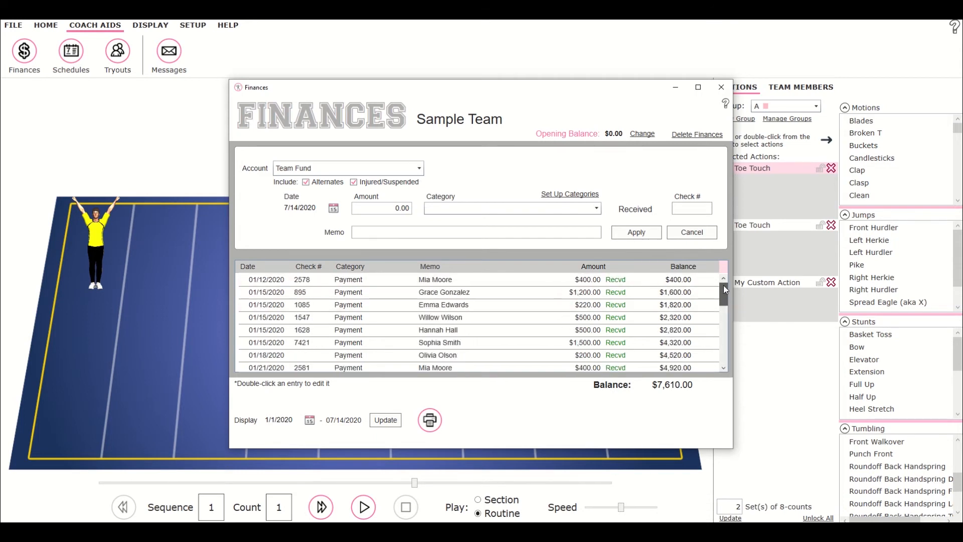
left_click(421, 169)
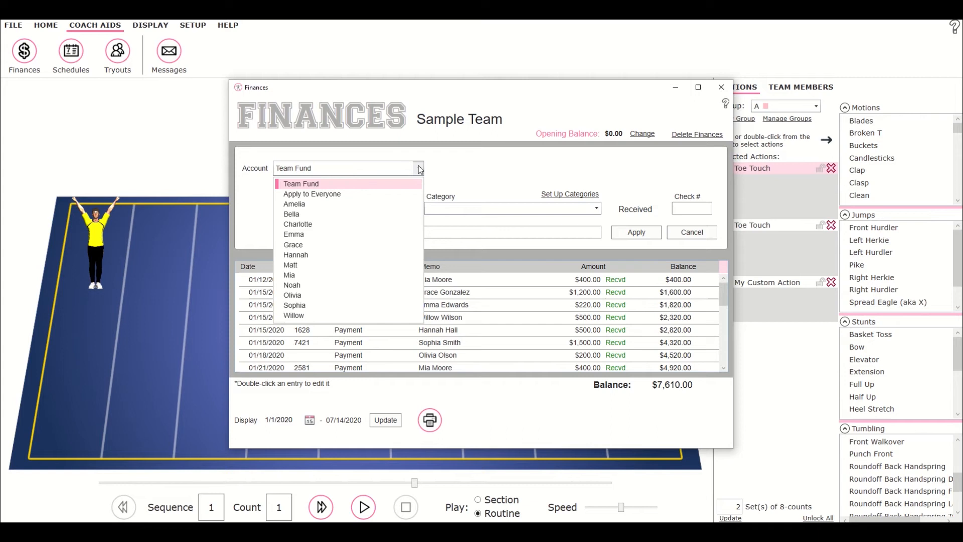
left_click(302, 206)
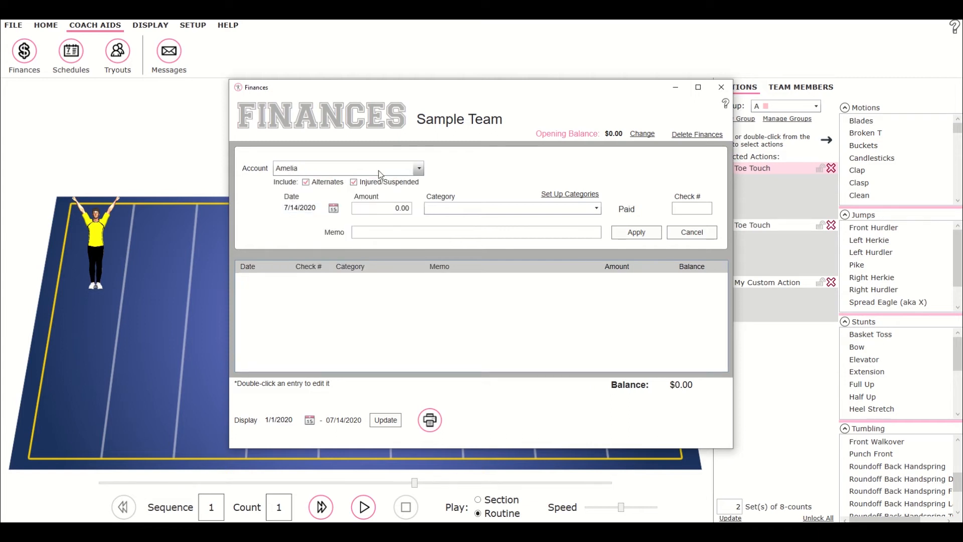
left_click(419, 168)
left_click(312, 214)
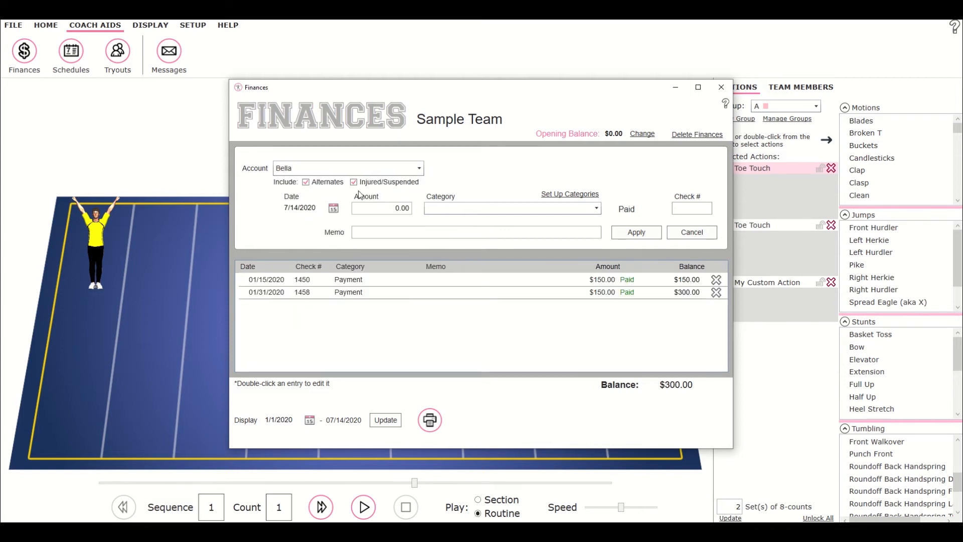
left_click(419, 169)
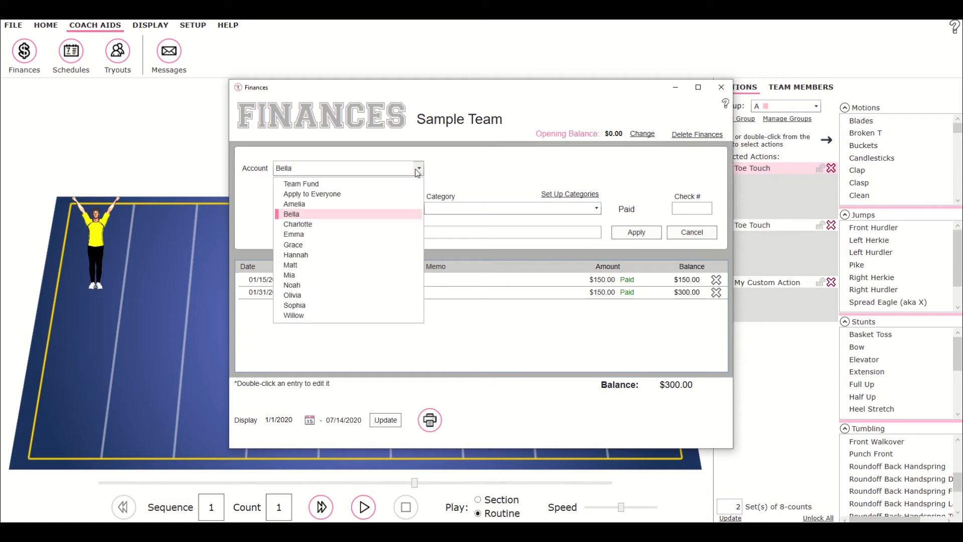
left_click(304, 225)
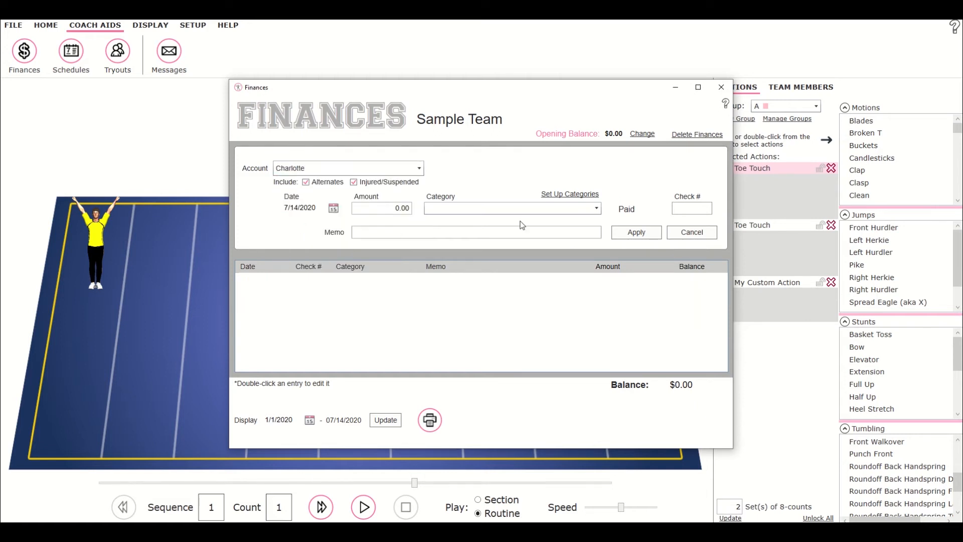
Apply a $300.00 Camp charge to everyone on the team.
left_click(418, 168)
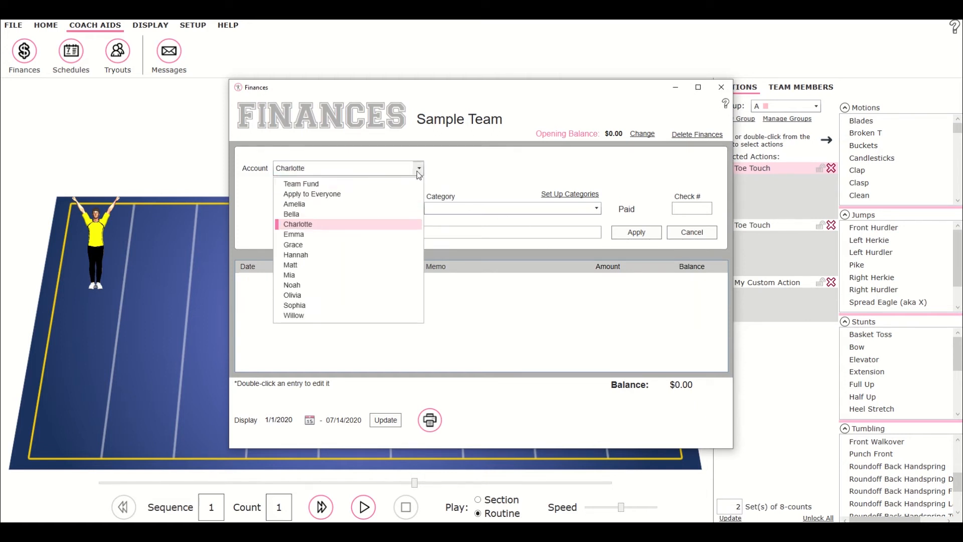
left_click(335, 194)
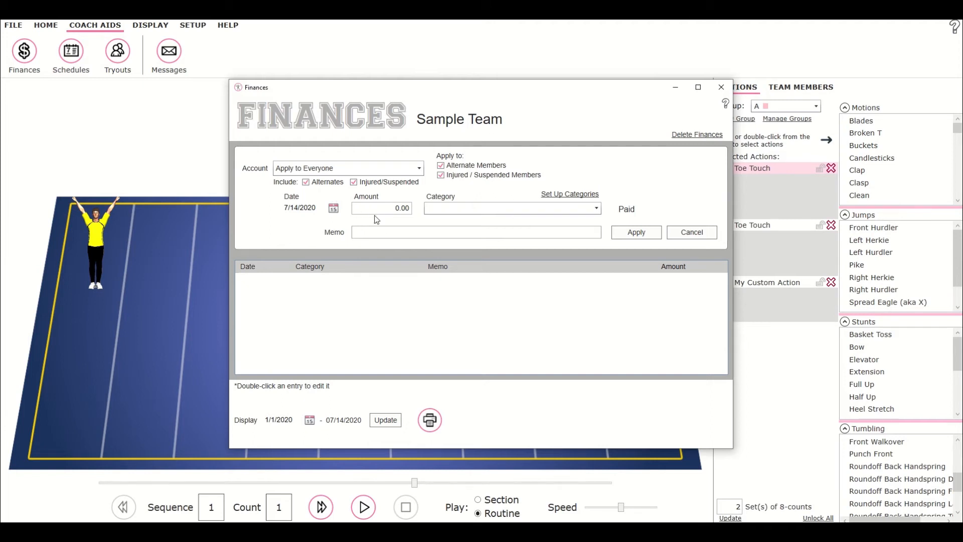
left_click(396, 208)
type("300")
left_click(441, 209)
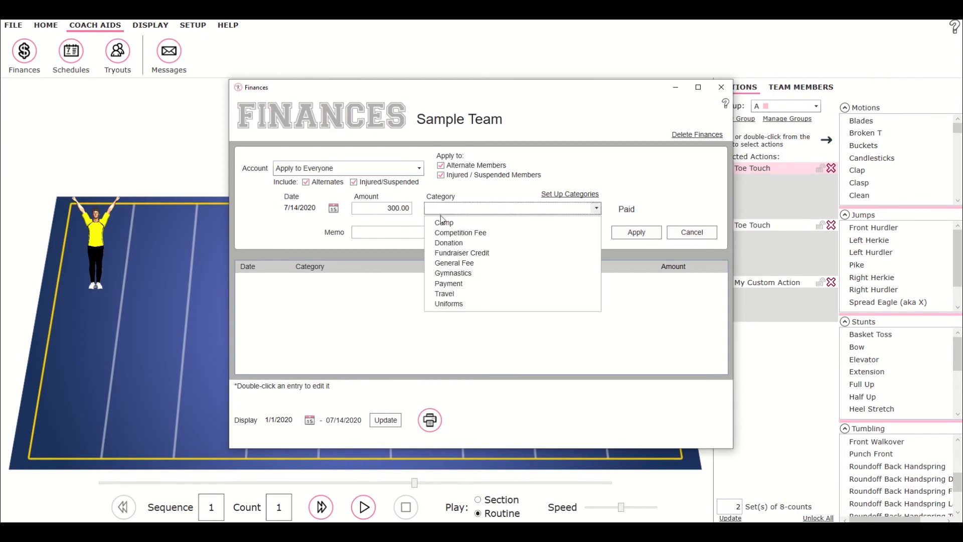
left_click(440, 221)
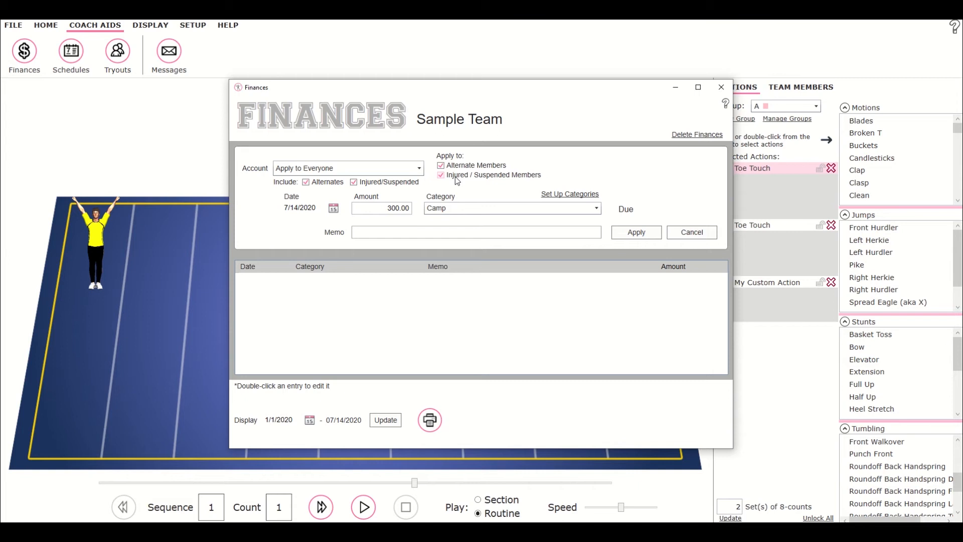
left_click(648, 236)
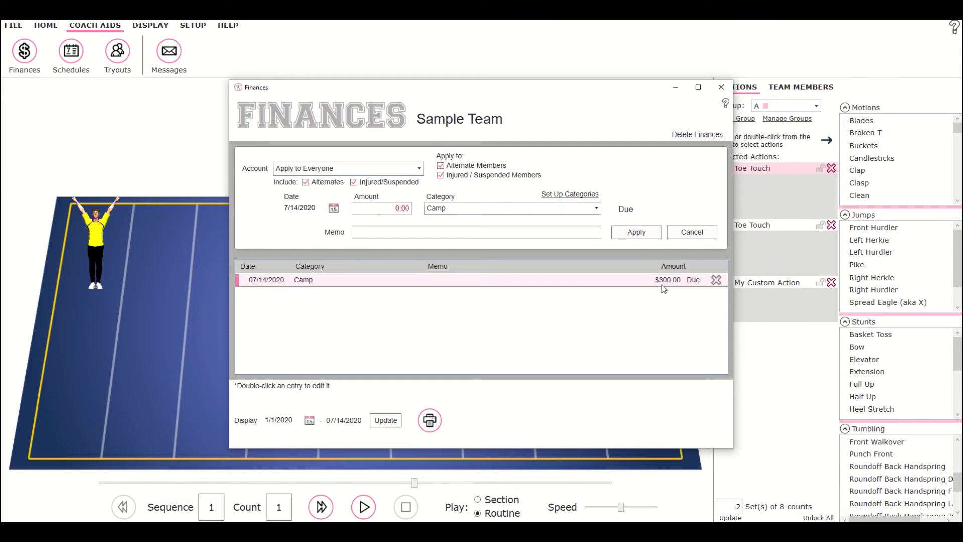
Review the Camp charge on individual cheerleader accounts and the team fund ledger.
left_click(528, 279)
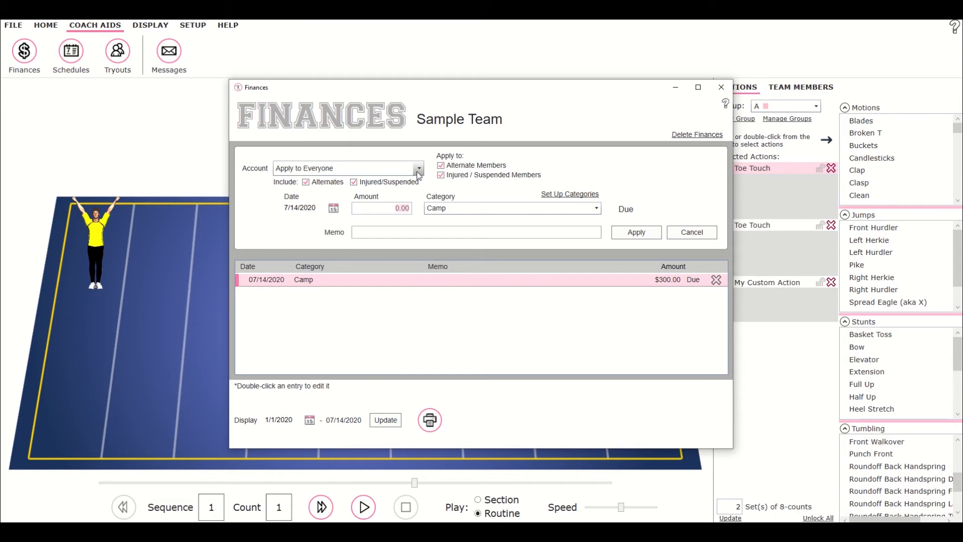
left_click(418, 174)
left_click(339, 204)
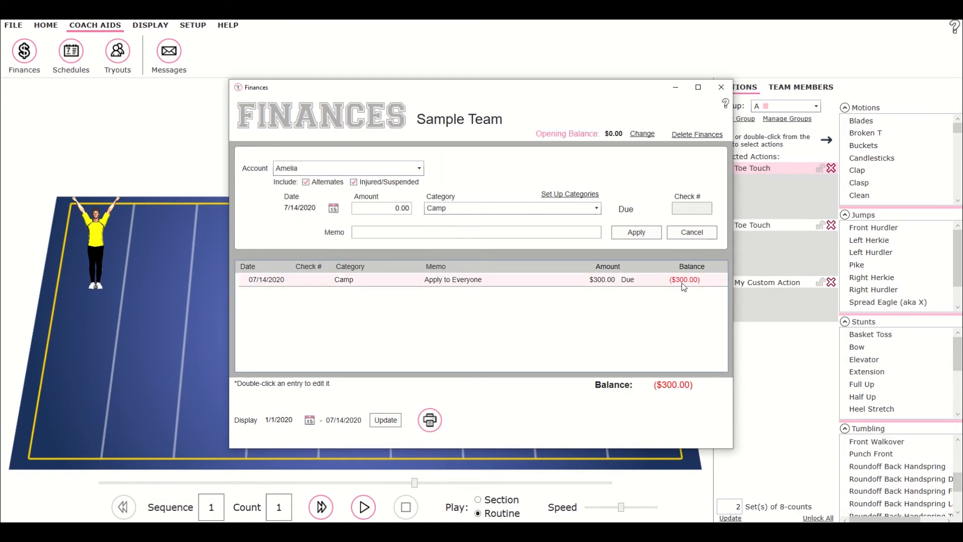
left_click(347, 170)
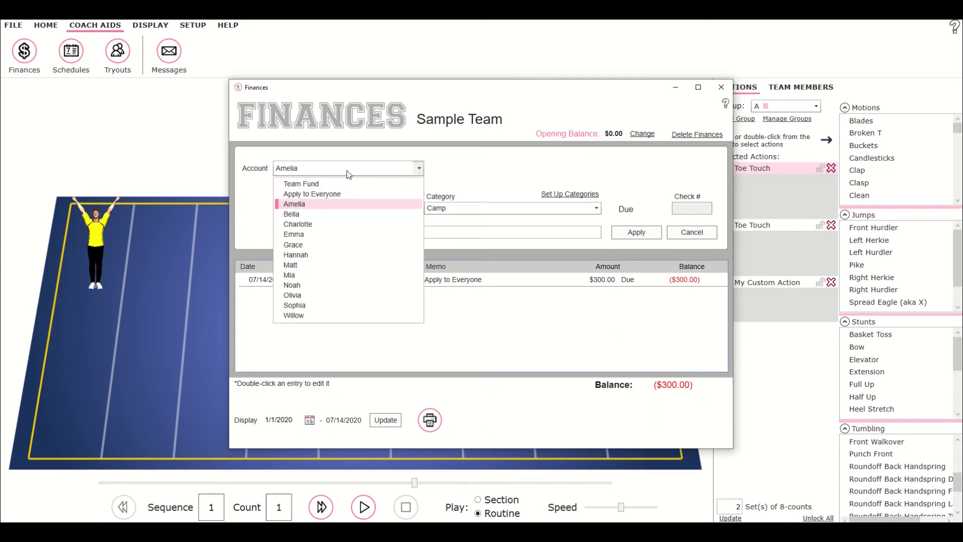
left_click(311, 214)
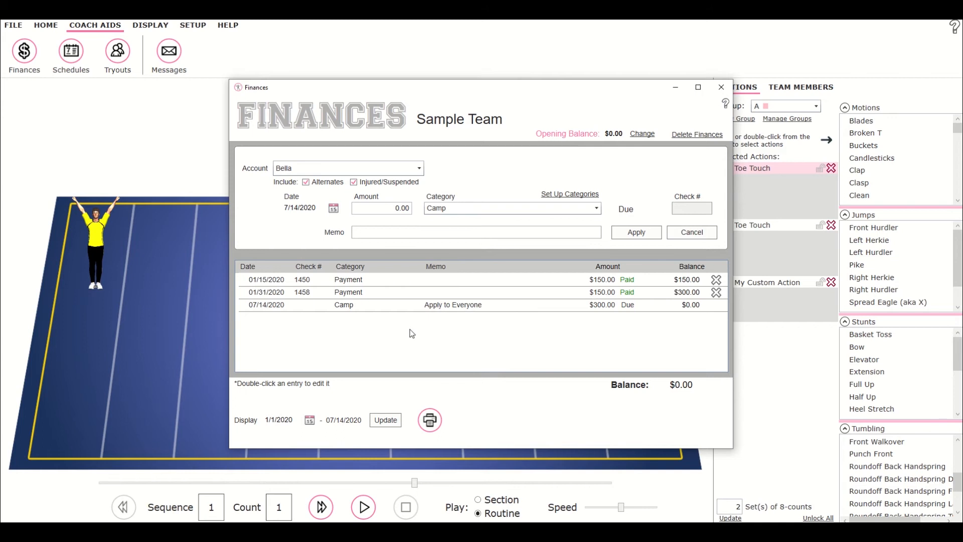
left_click(308, 166)
left_click(307, 224)
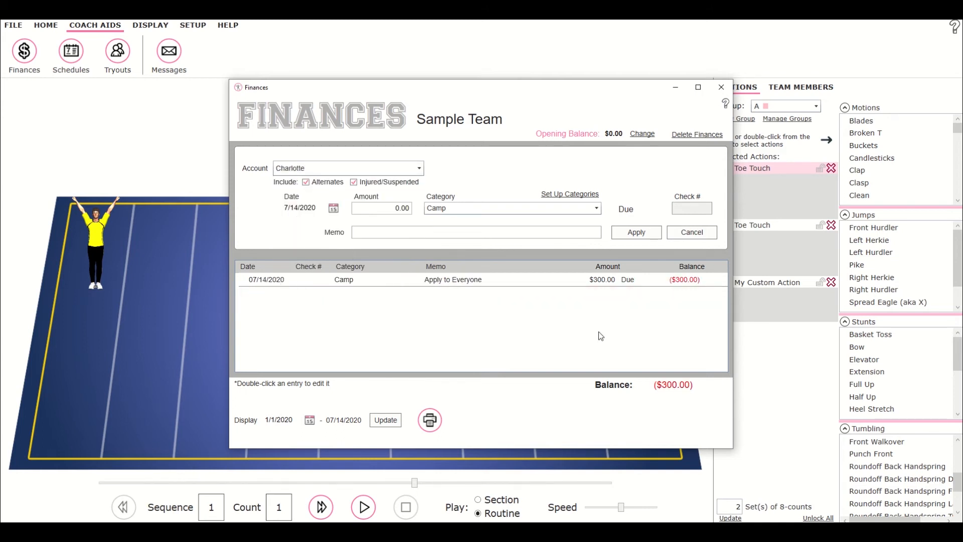
left_click(357, 169)
left_click(321, 183)
scroll(542, 351, "down", 3)
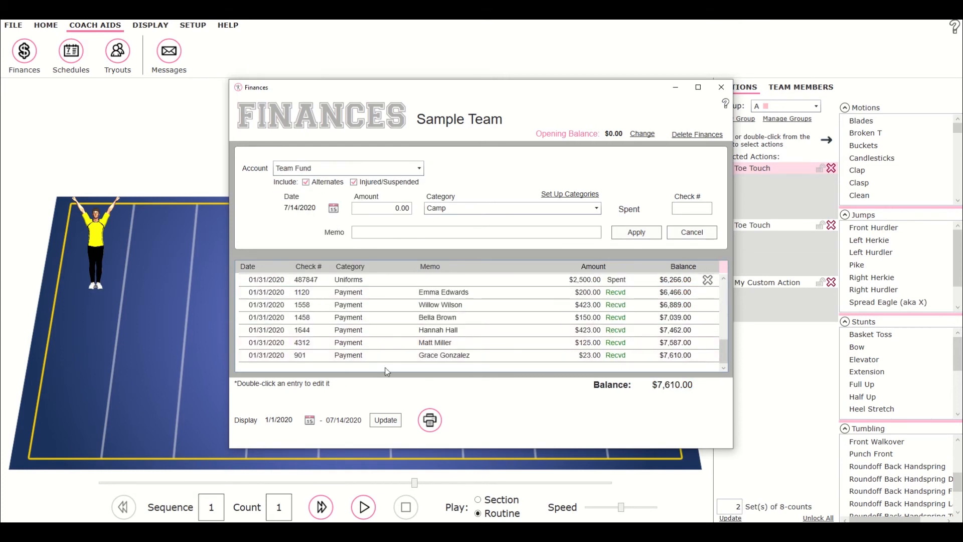
Apply a $50.00 Fundraiser Credit to everyone with the memo Bake Sale.
left_click(421, 172)
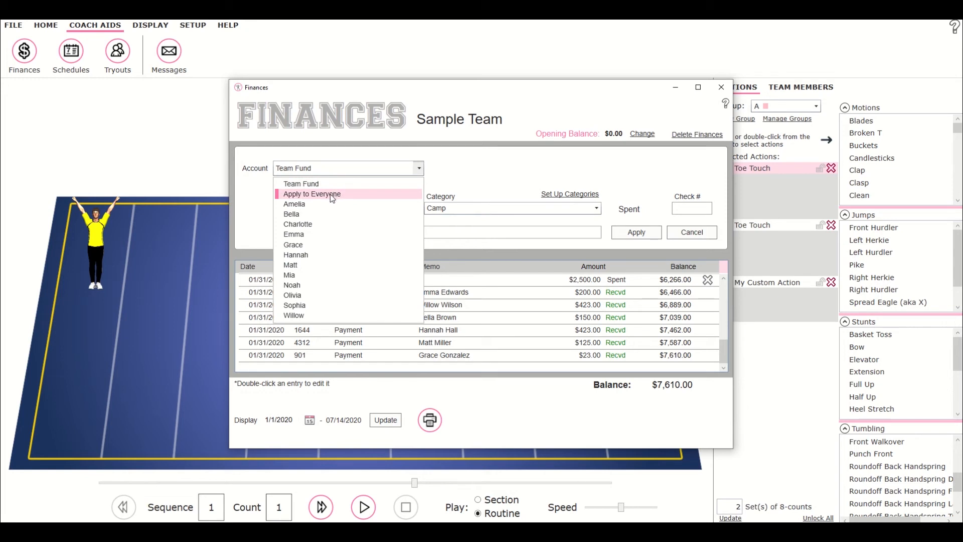
left_click(332, 199)
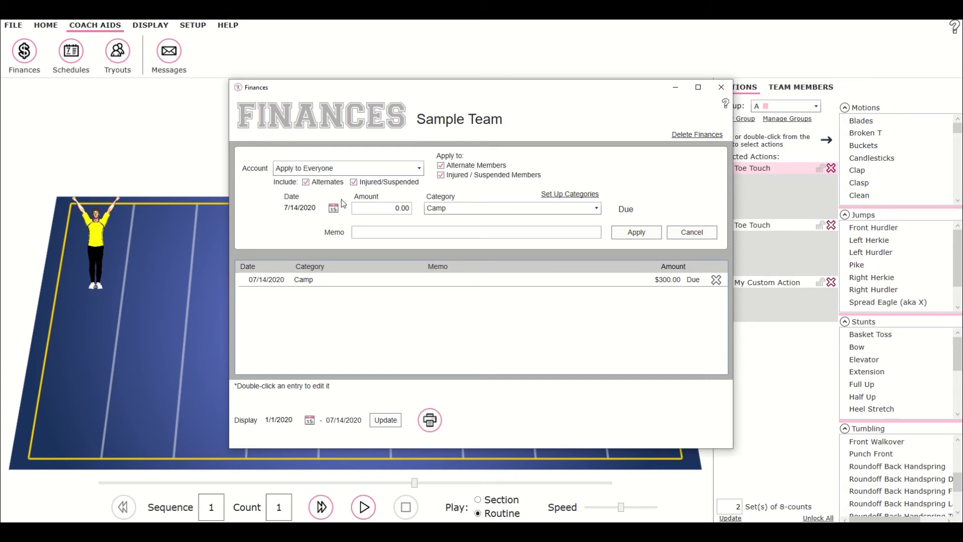
left_click(394, 209)
type("50")
left_click(525, 208)
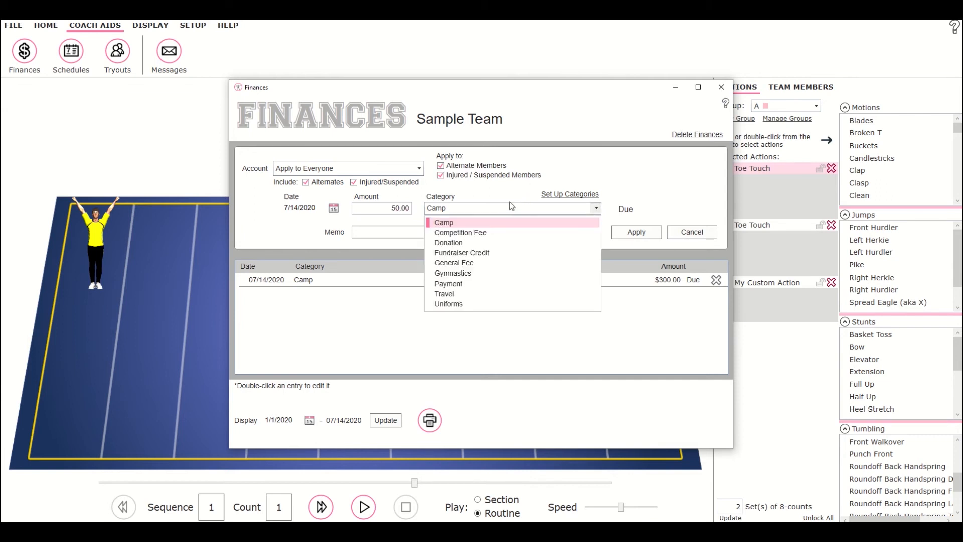
left_click(471, 253)
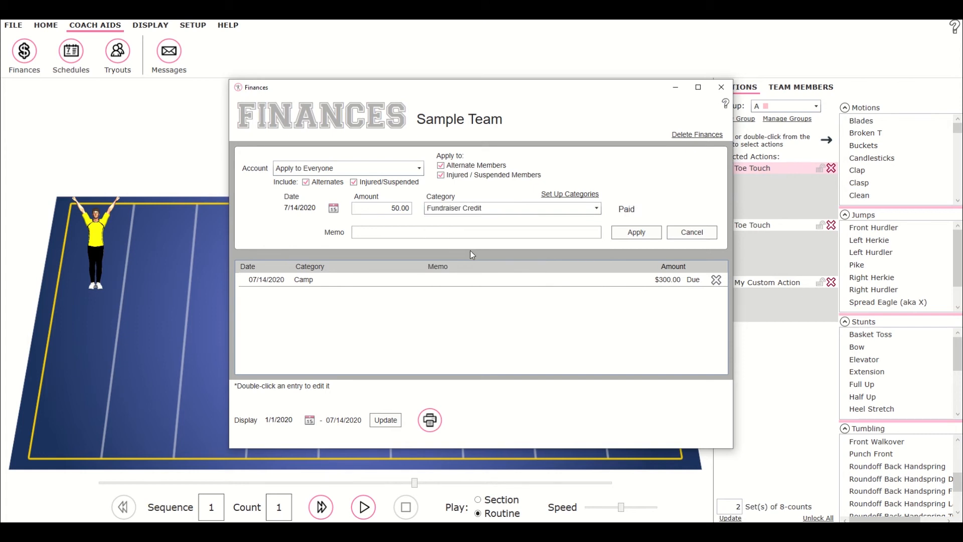
left_click(373, 234)
type("Bake Sale")
left_click(635, 233)
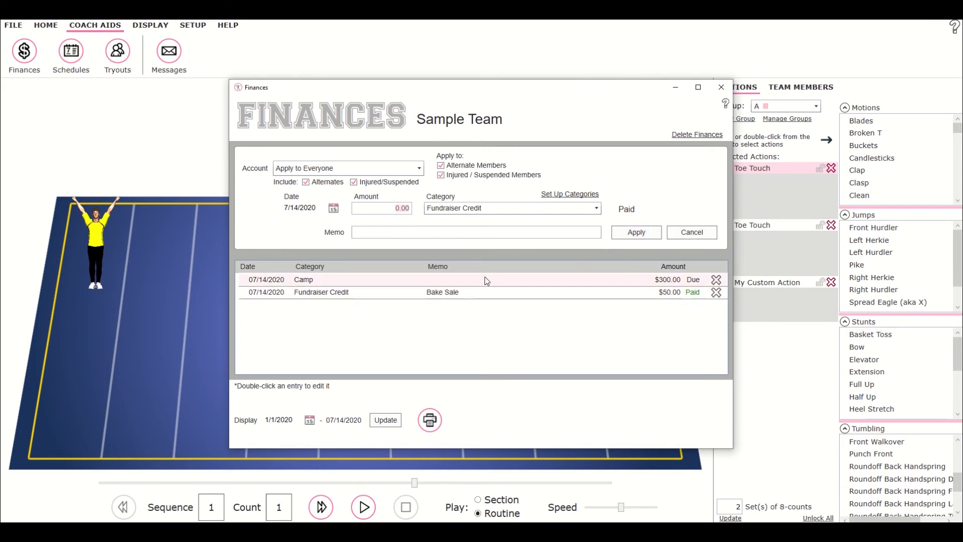
Switch between the Amelia, Bella, Charlotte and Team Fund accounts to review their ledgers.
left_click(368, 174)
left_click(371, 204)
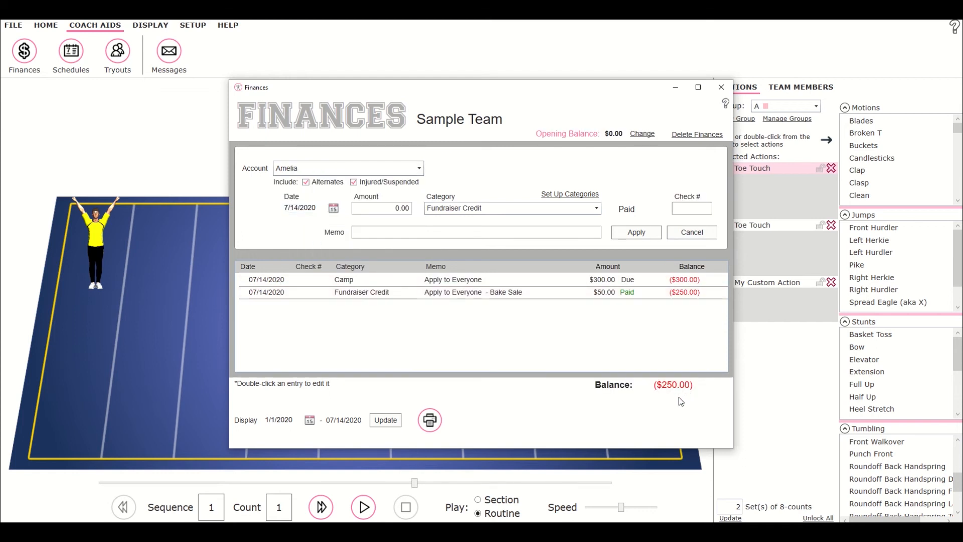
left_click(334, 167)
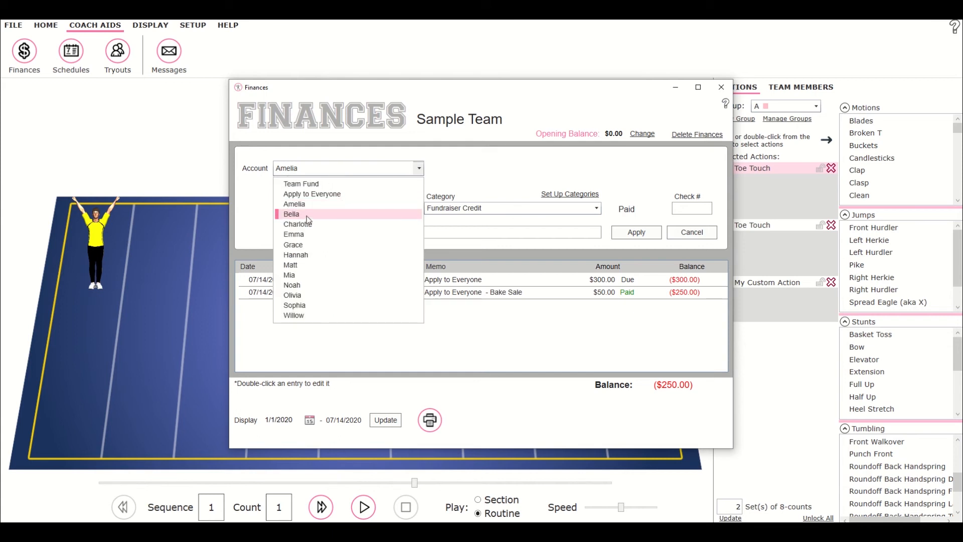
left_click(306, 215)
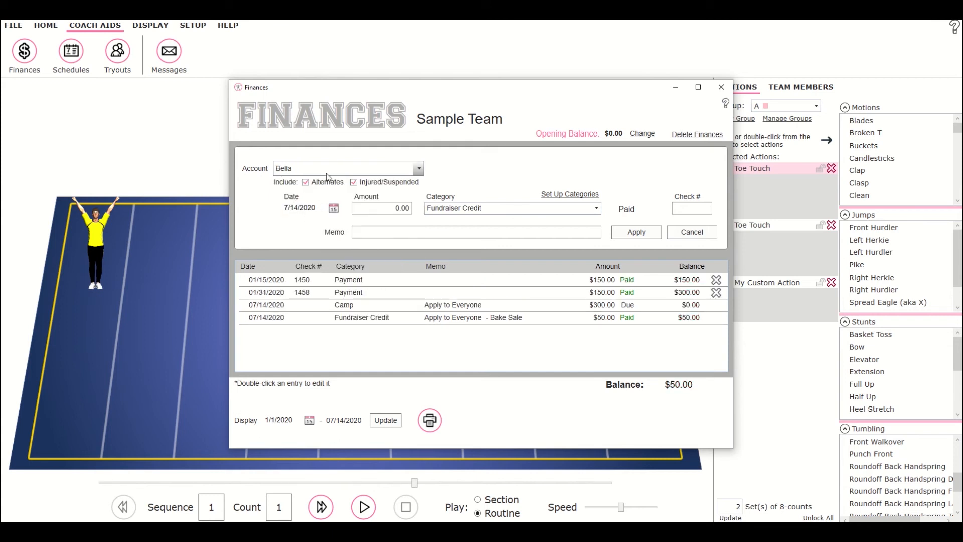
left_click(418, 168)
left_click(305, 225)
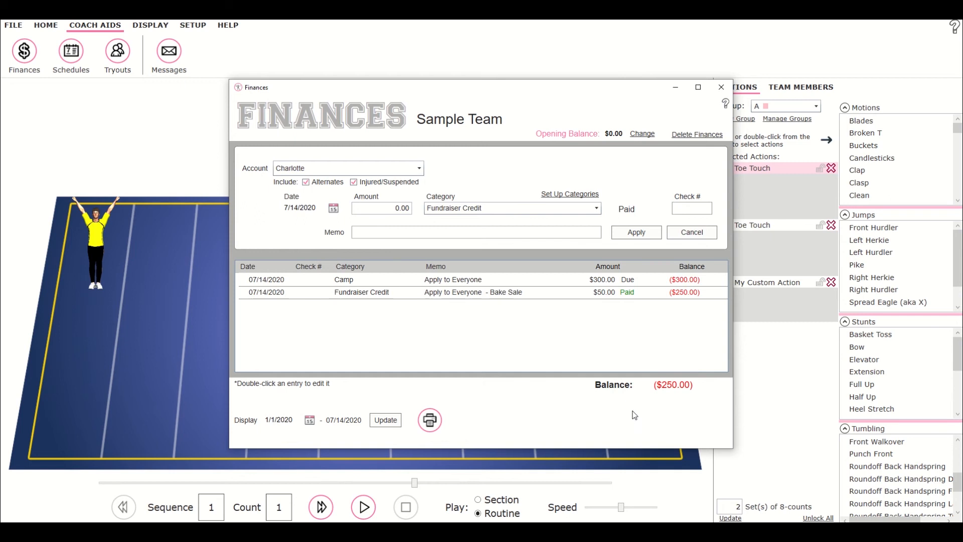
left_click(418, 168)
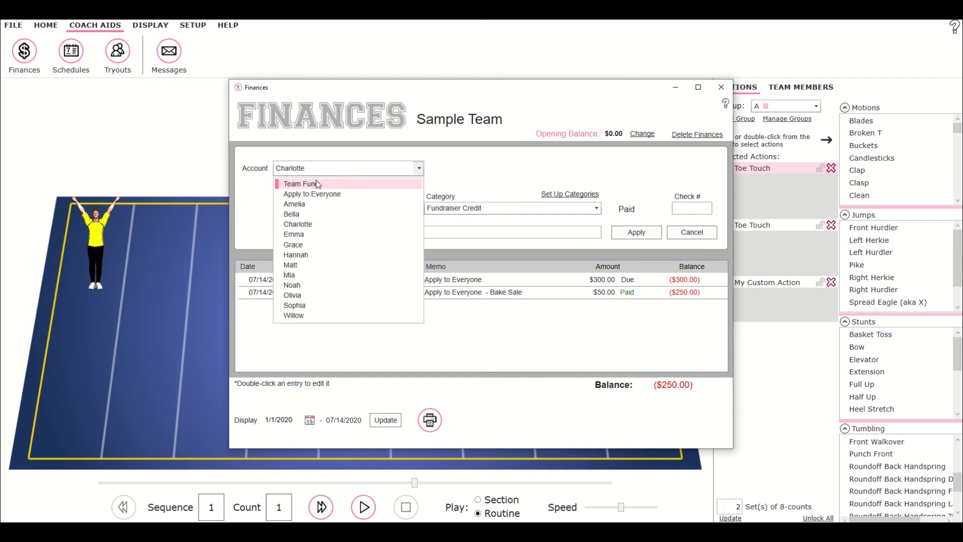
left_click(308, 185)
left_click_drag(723, 289, 726, 368)
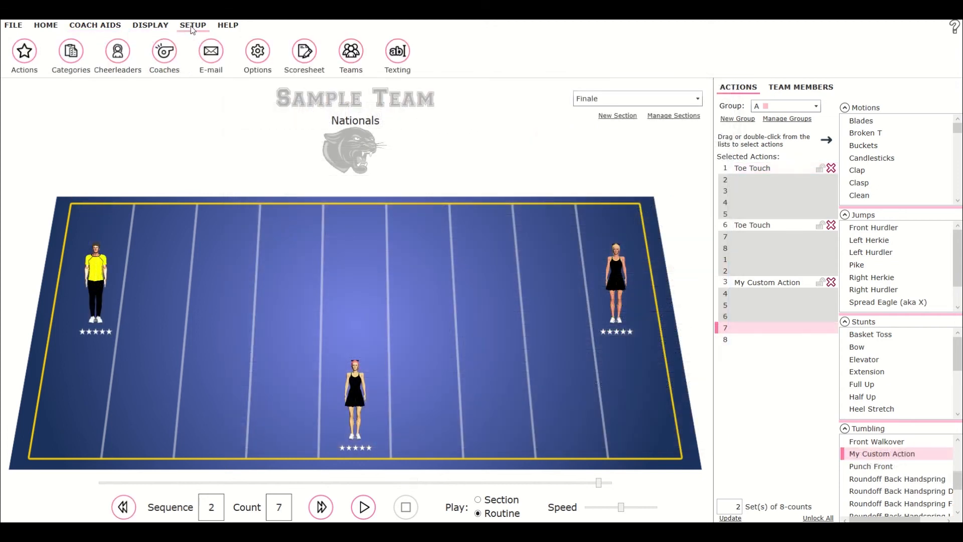
Change the program color scheme to CornflowerBlue in the options.
left_click(259, 60)
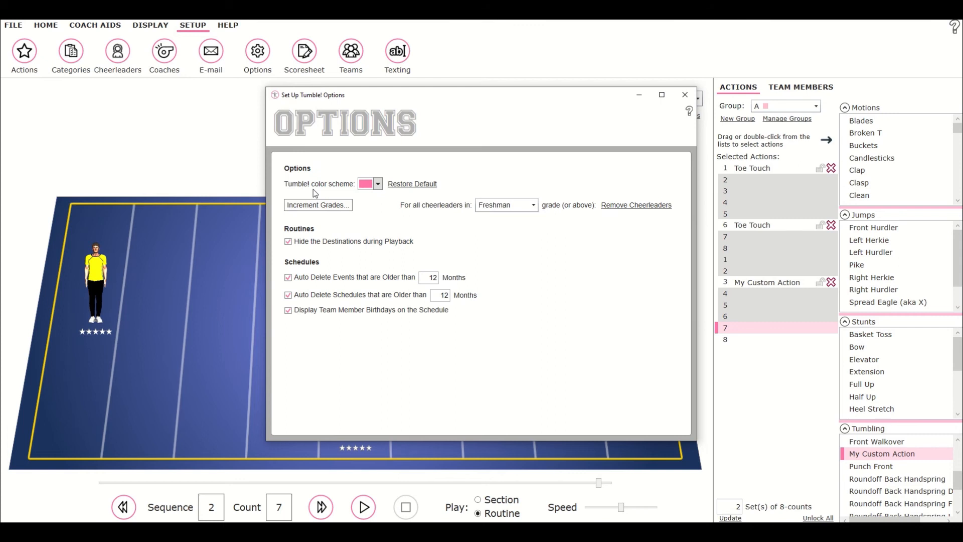
left_click(378, 184)
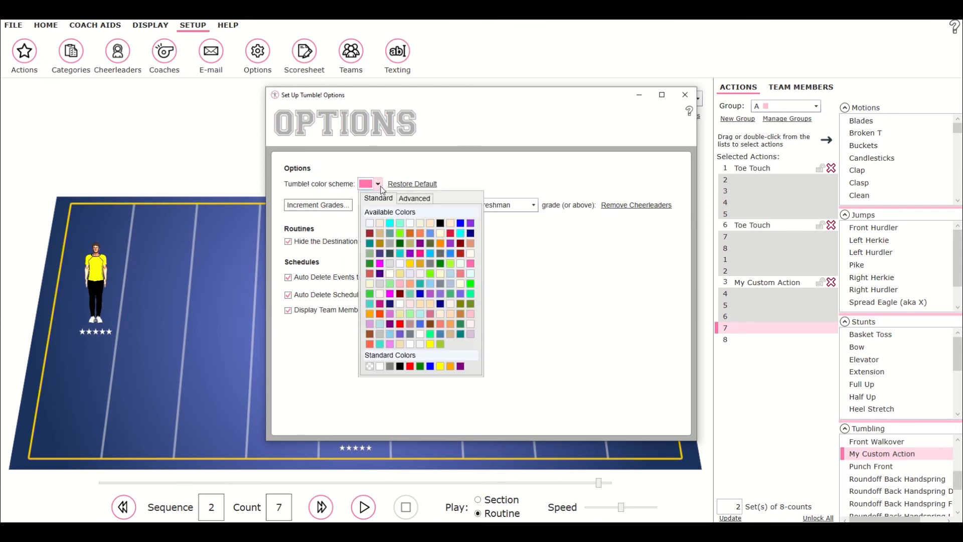
left_click(430, 234)
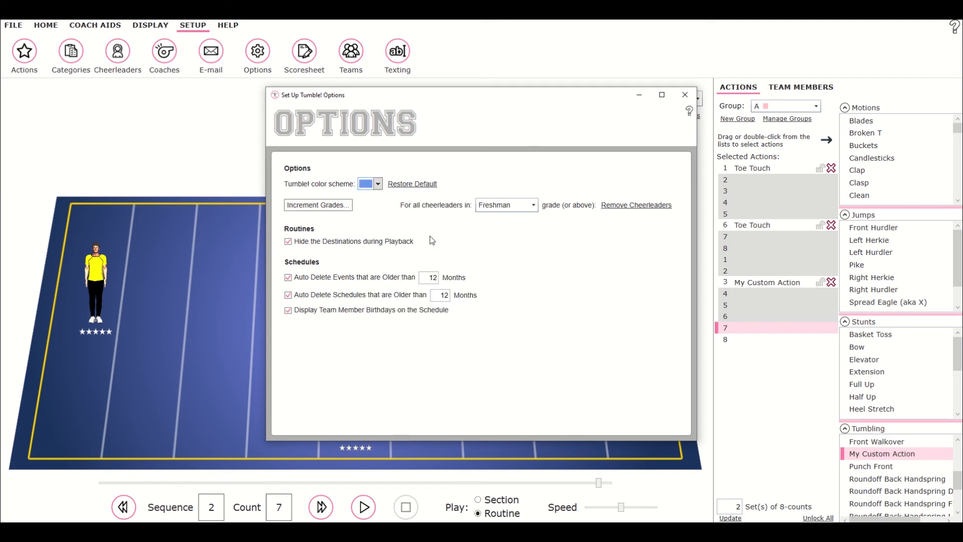
left_click(685, 94)
left_click(732, 169)
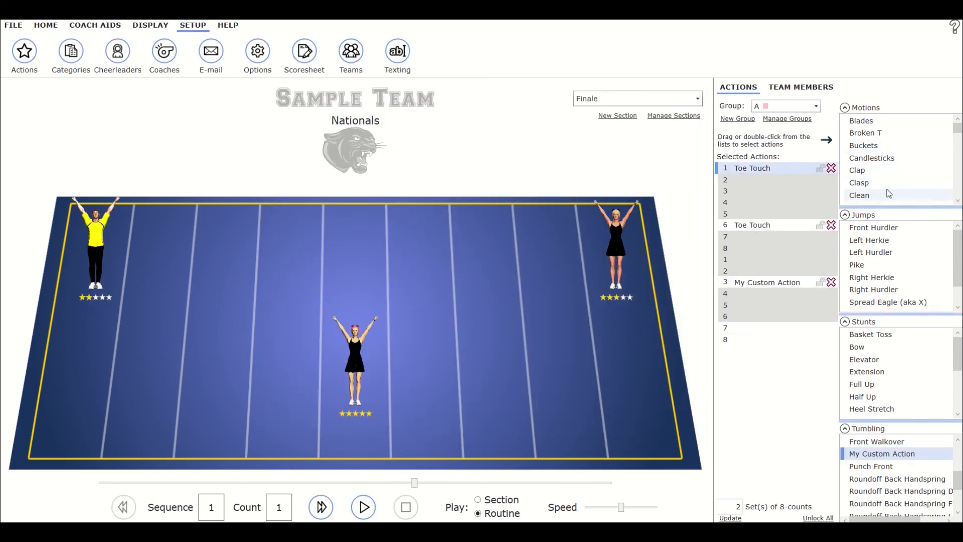
Restore the default color scheme in the options.
left_click(261, 57)
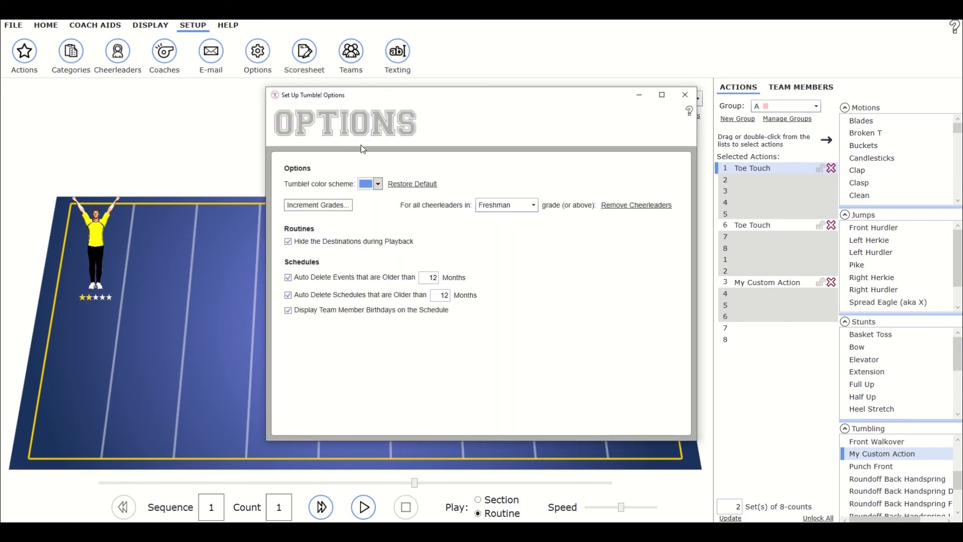
left_click(405, 186)
left_click(685, 94)
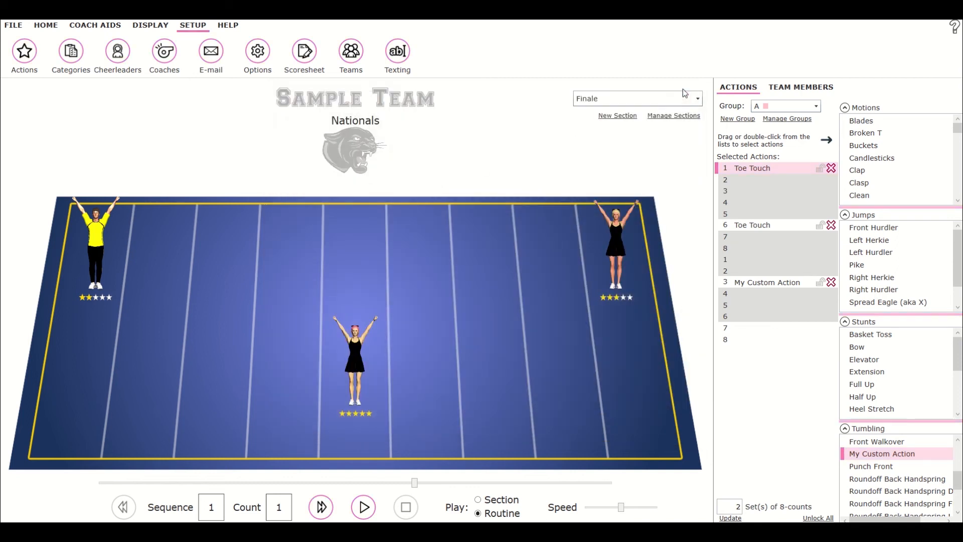
Start incrementing every cheerleader's grade, then close the confirmation without incrementing.
left_click(257, 54)
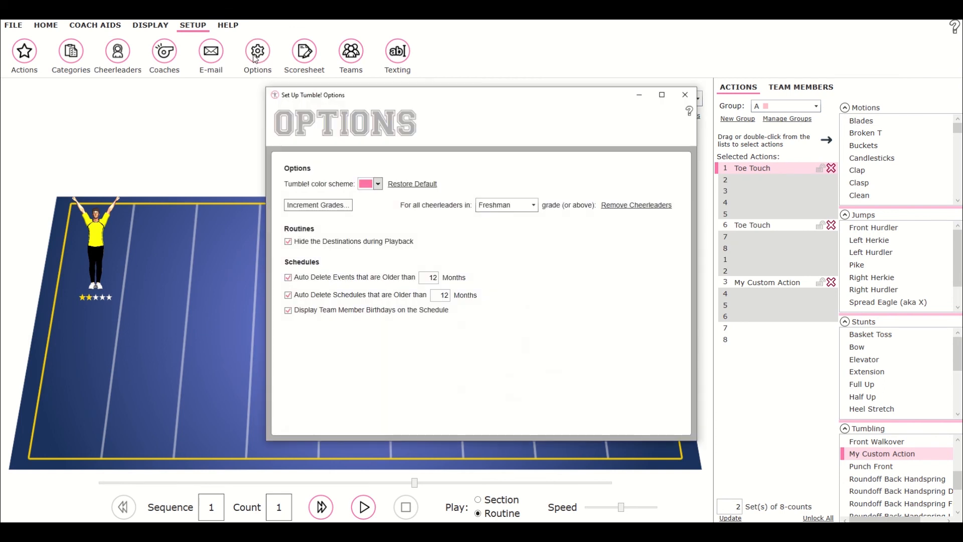
left_click(324, 210)
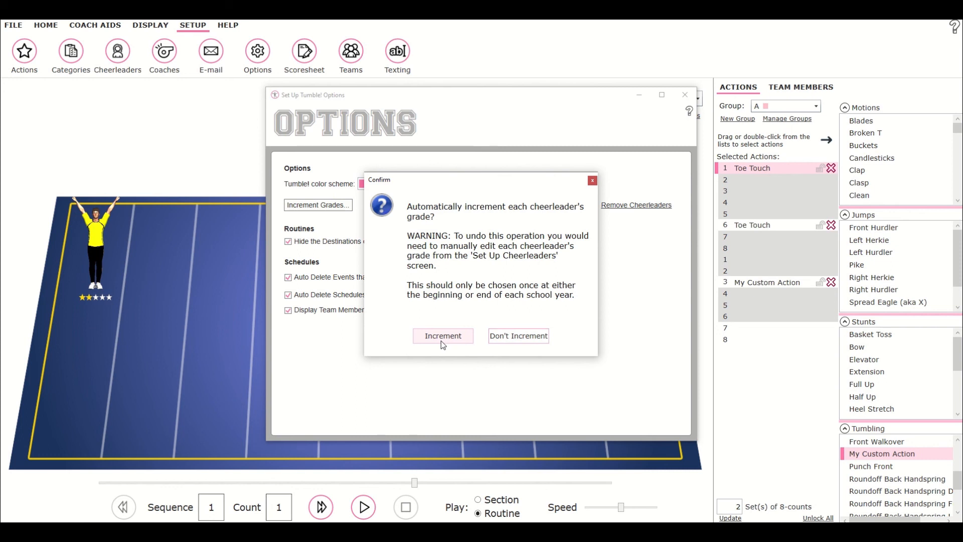
left_click(593, 180)
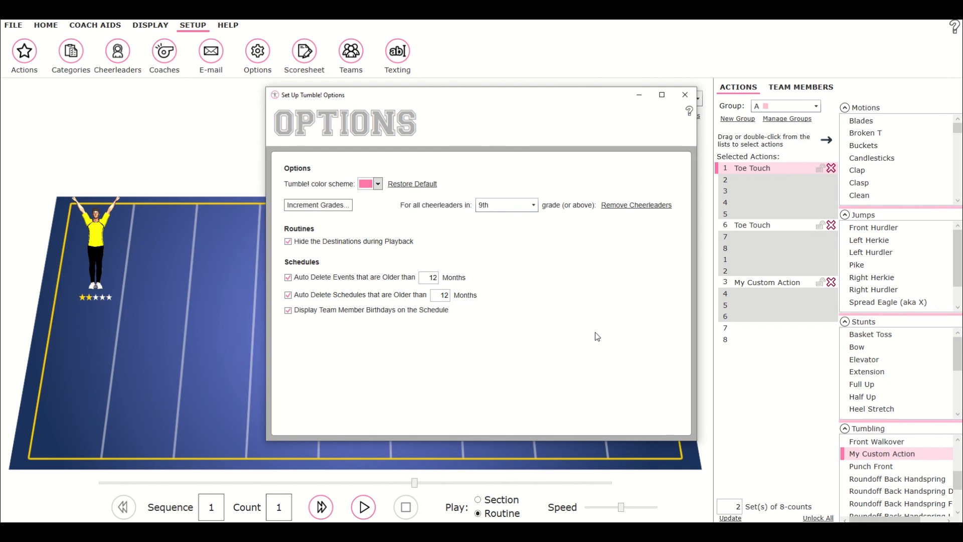
Set the removal grade threshold to Freshman and start removing cheerleaders in that grade or above.
left_click(534, 207)
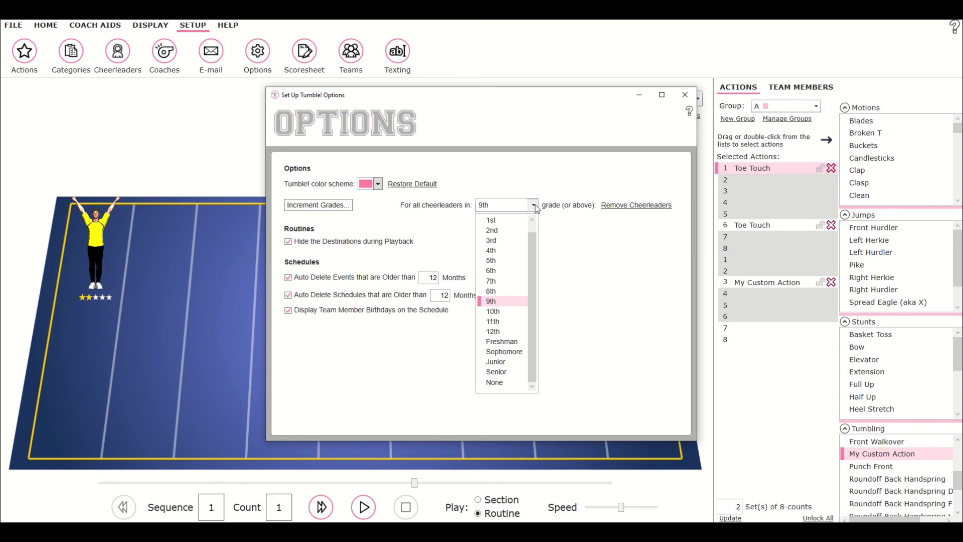
left_click(504, 343)
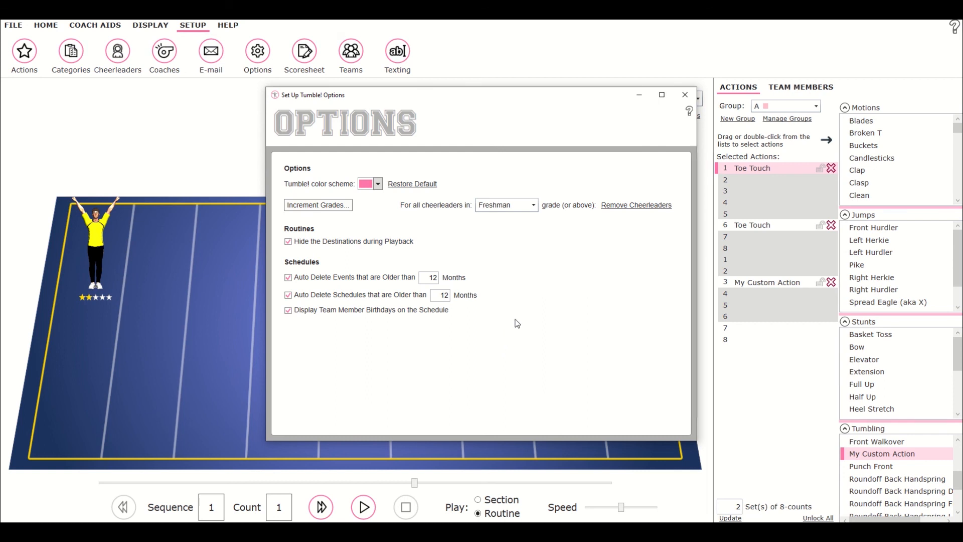
left_click(638, 207)
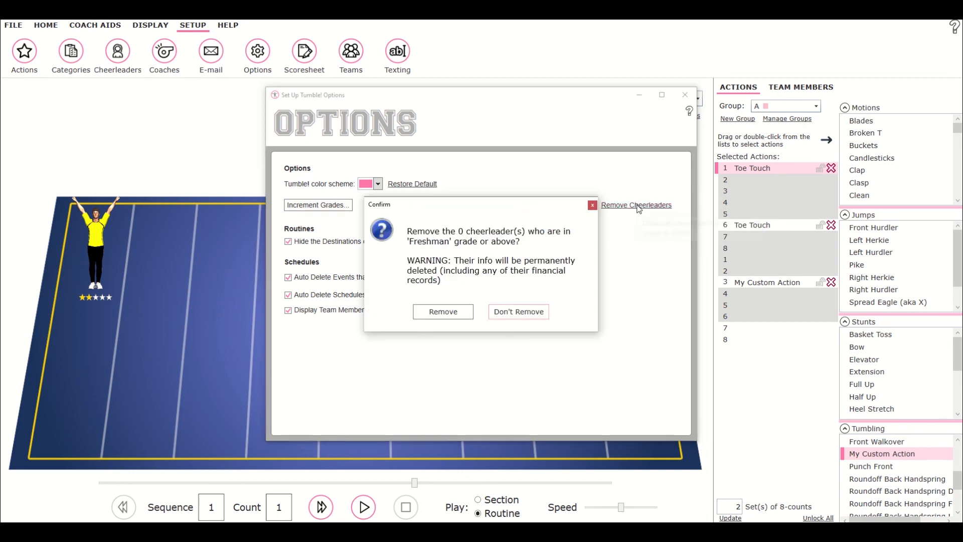